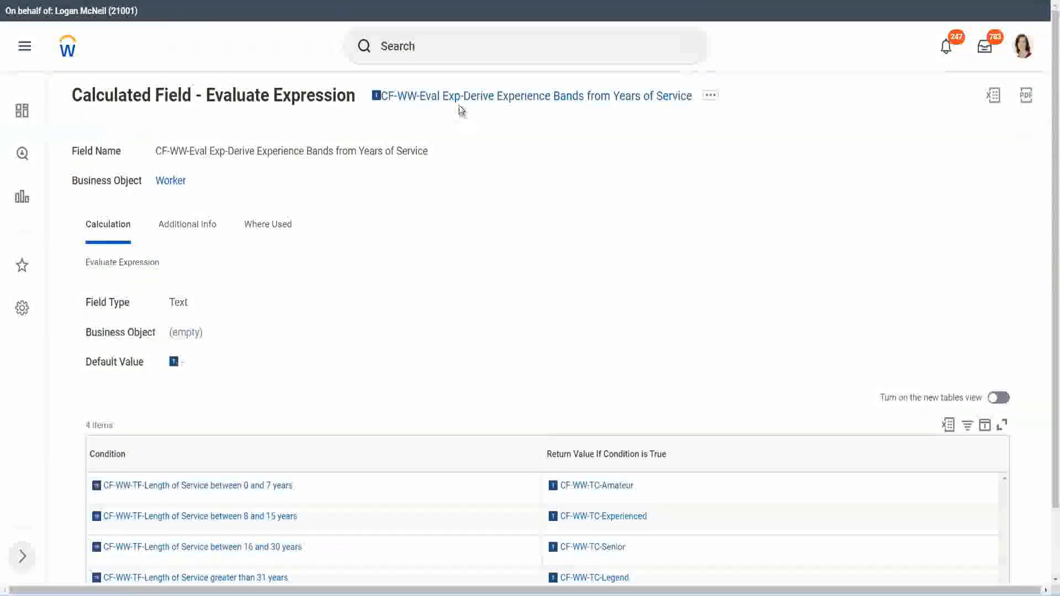
# - Copy the name of the Evaluate Expression calculated field and open the Create Calculated Field task
pyautogui.rightClick(460, 105)
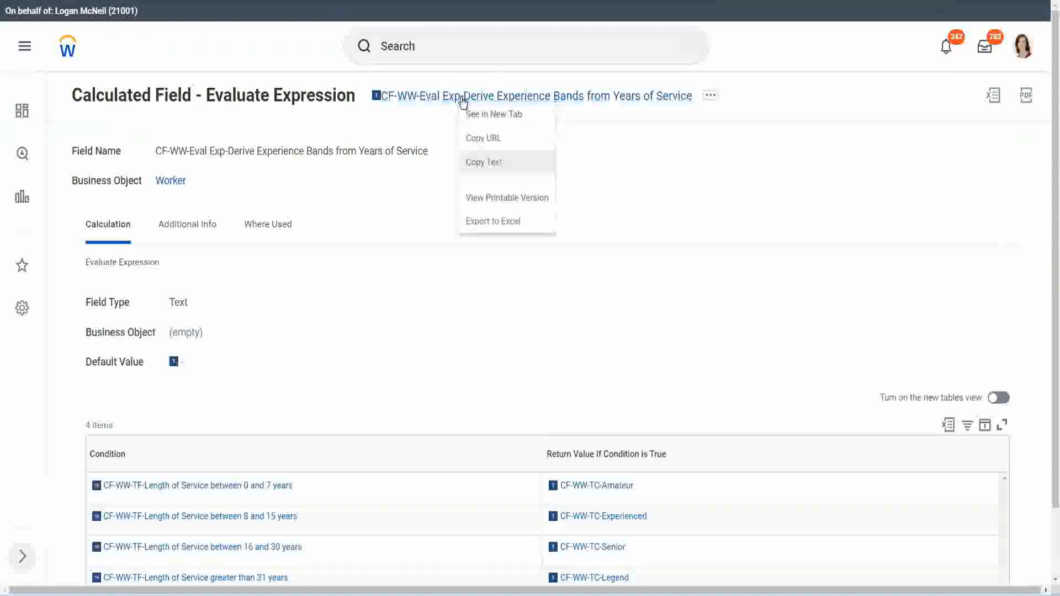
pyautogui.click(496, 163)
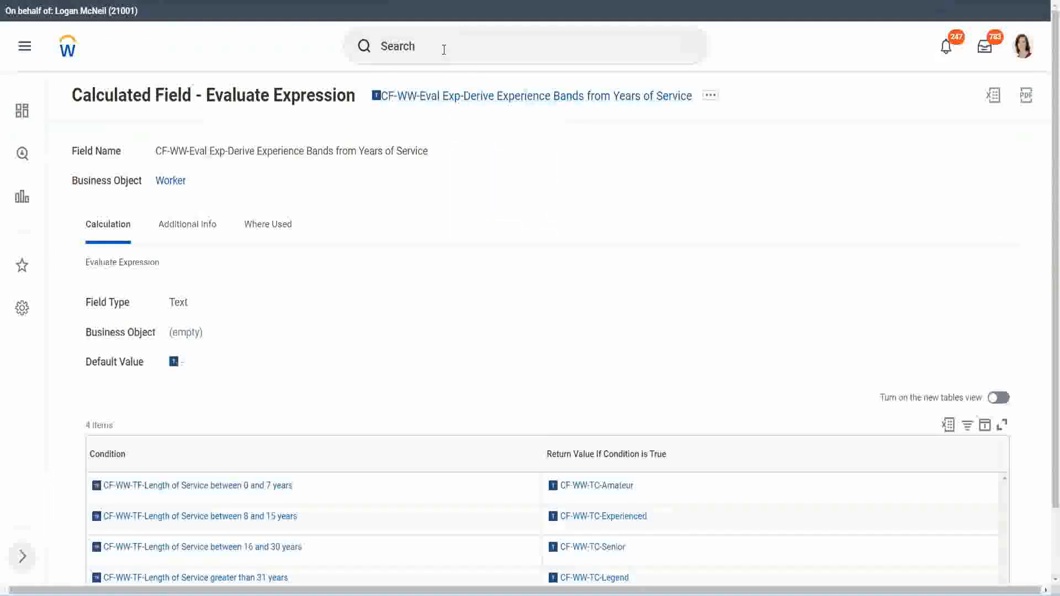
pyautogui.click(444, 50)
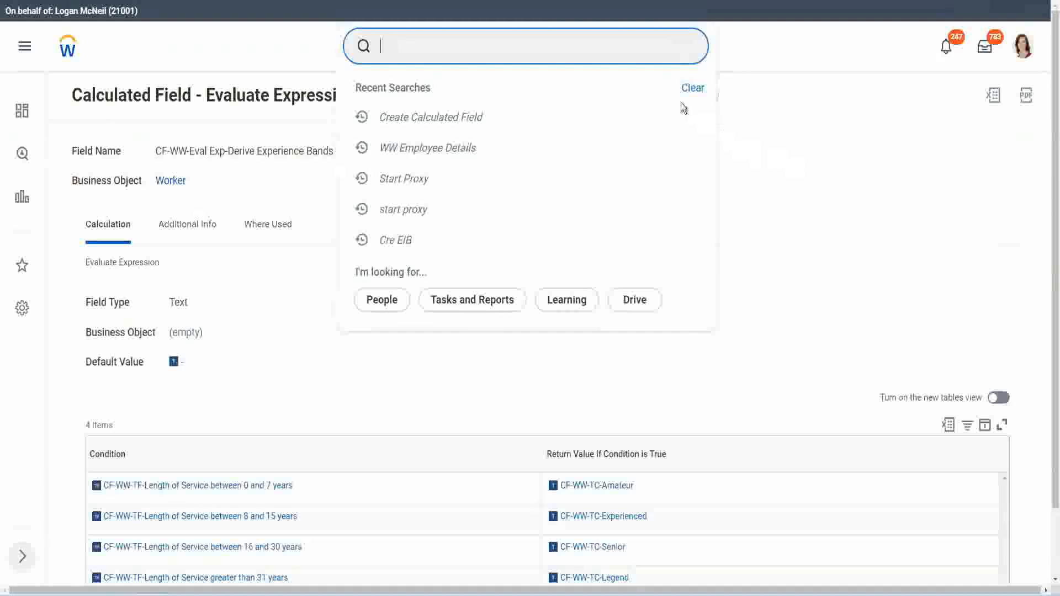
pyautogui.click(795, 163)
pyautogui.click(419, 41)
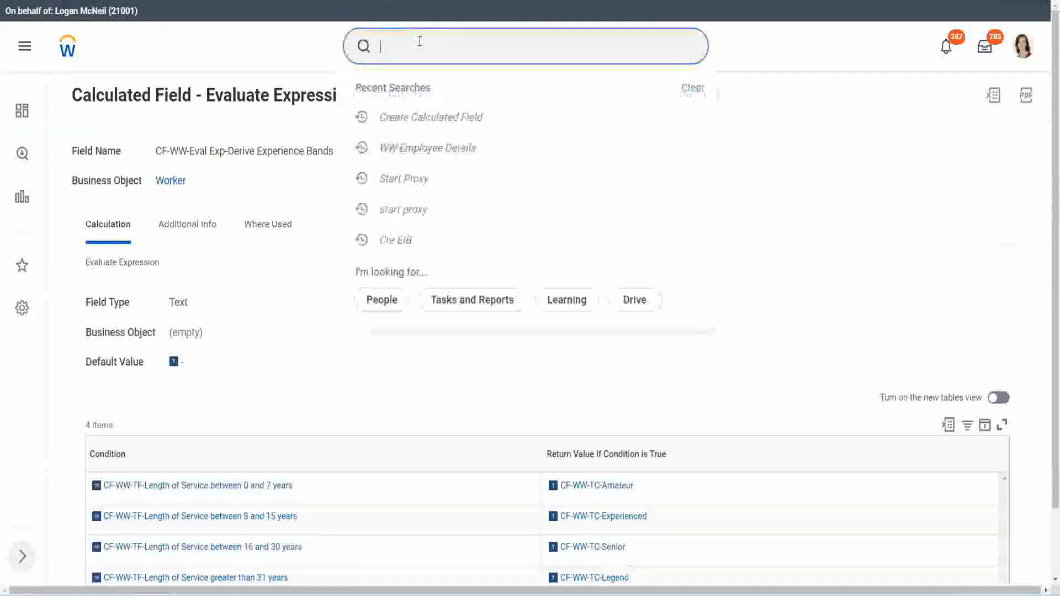
pyautogui.write('create calc')
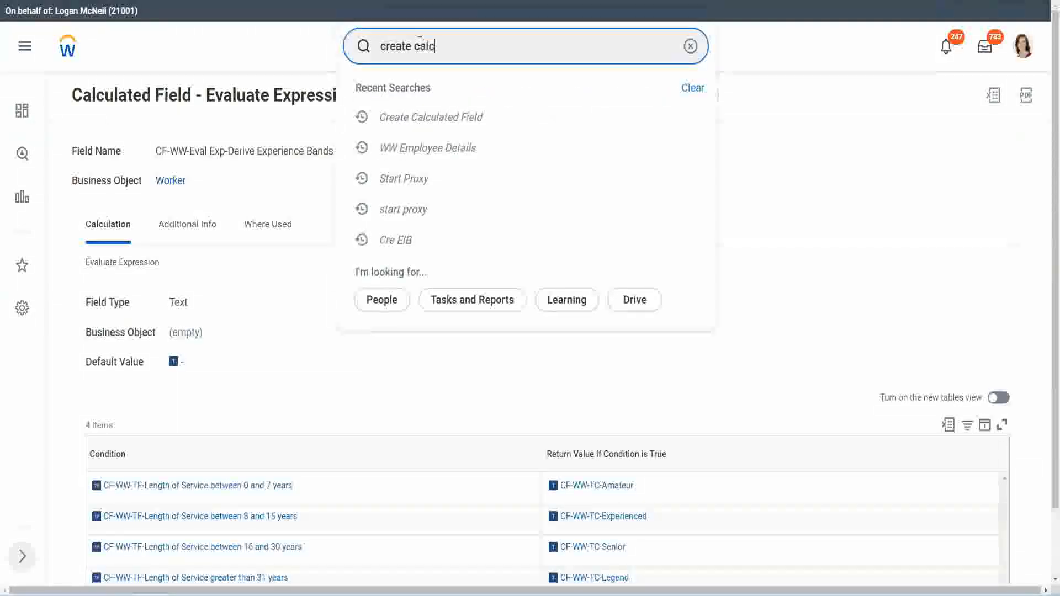
pyautogui.write(' field')
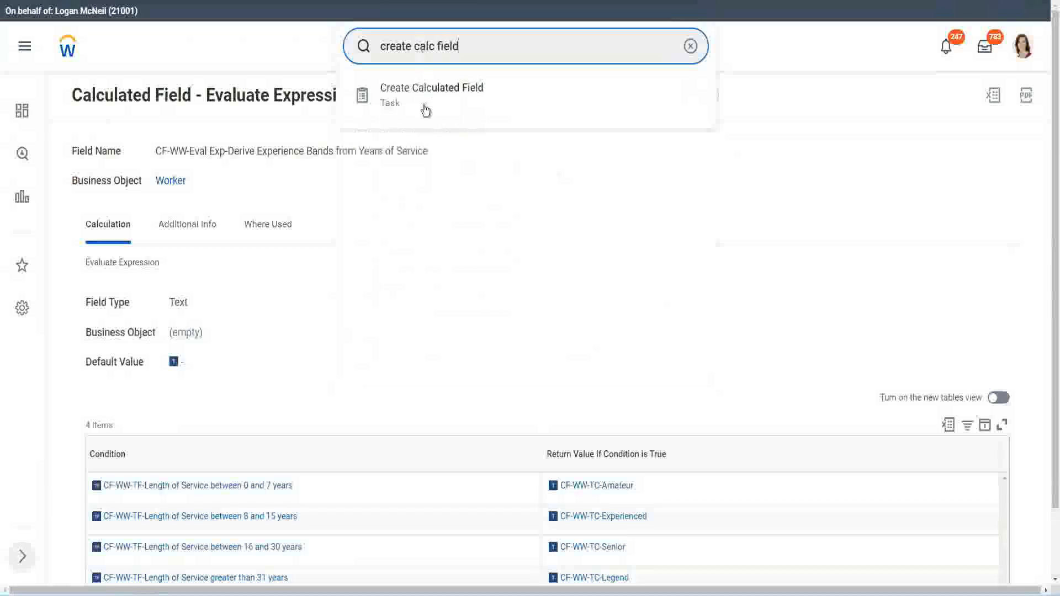
pyautogui.click(436, 99)
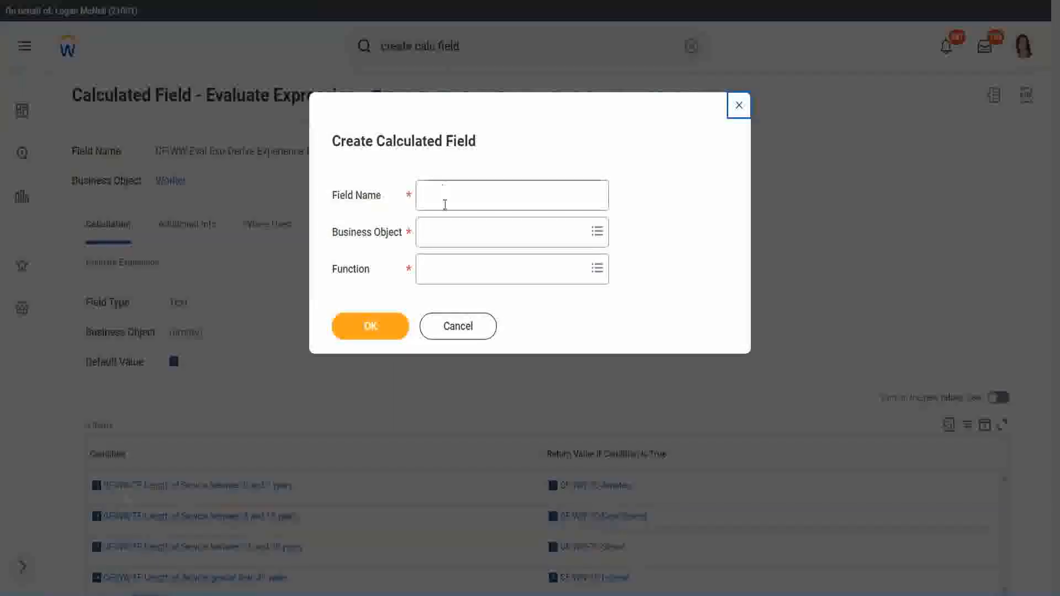
# - Name the new calculated field "CF-WW-LRB-Identify Experience Bands from years of Service"
pyautogui.click(447, 197)
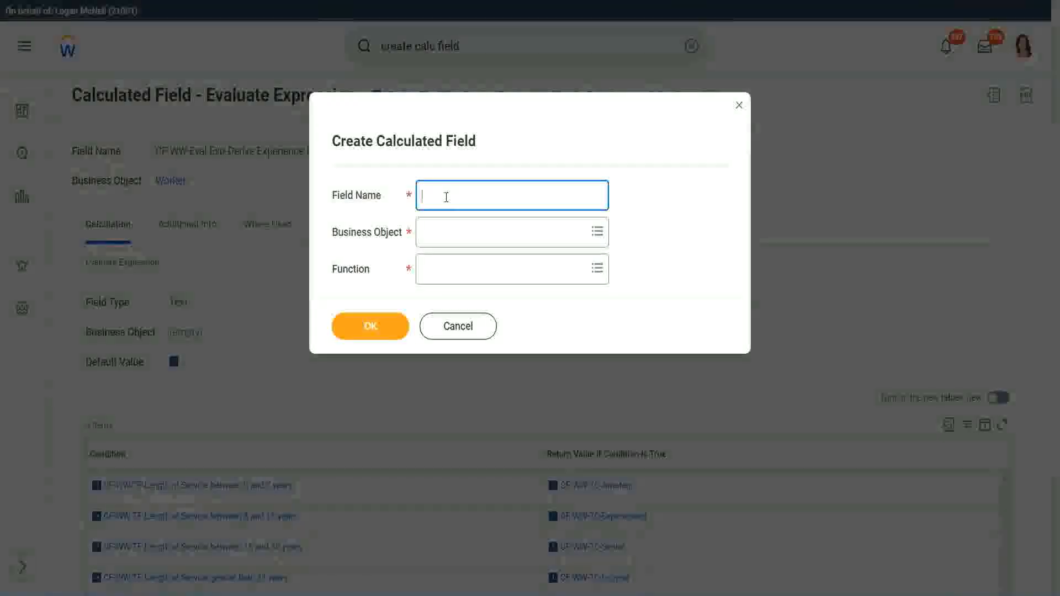
pyautogui.write('CF')
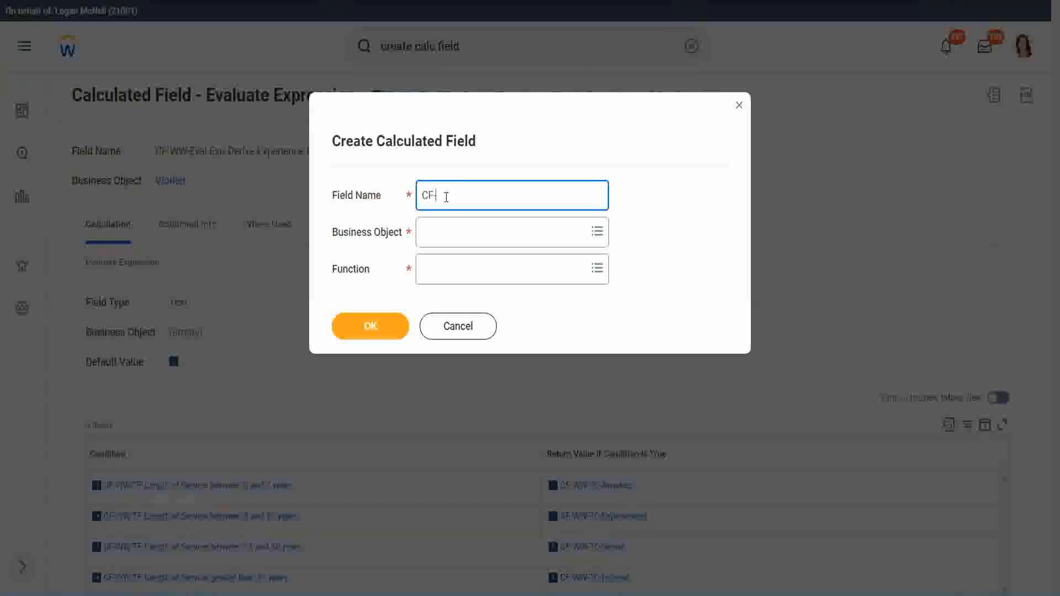
pyautogui.write('-WW')
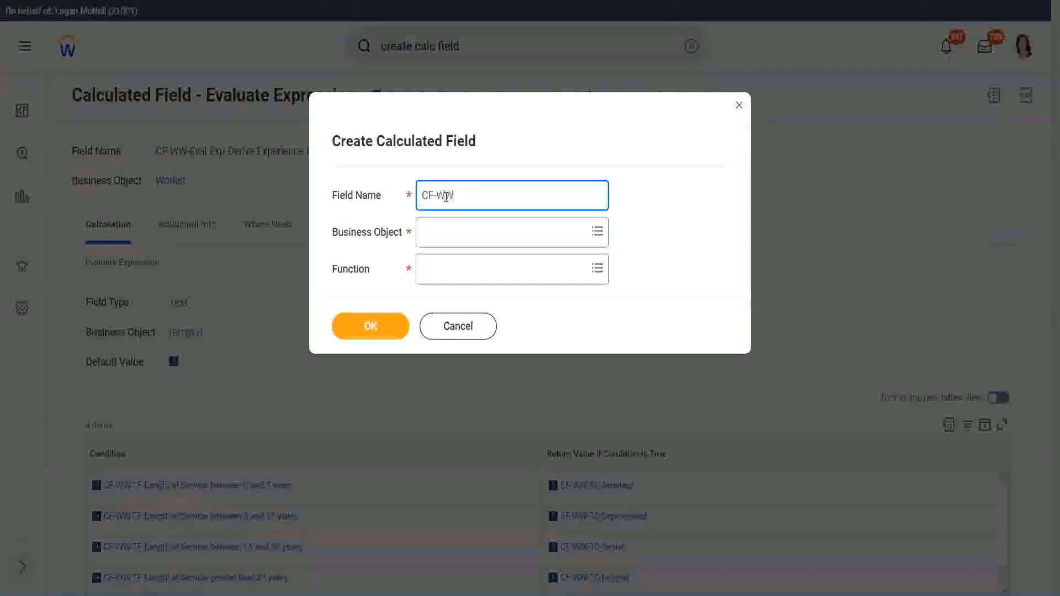
pyautogui.write('-LRB')
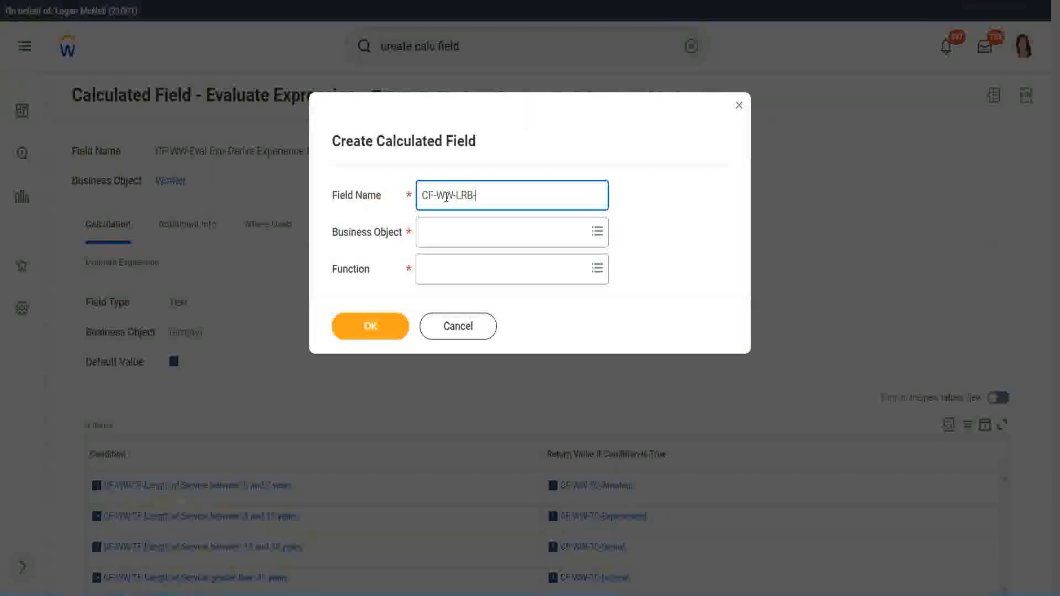
pyautogui.write('-')
pyautogui.write('Identify Exeperience')
pyautogui.press('BackSpace')
pyautogui.press('BackSpace')
pyautogui.write('ce Bands fro')
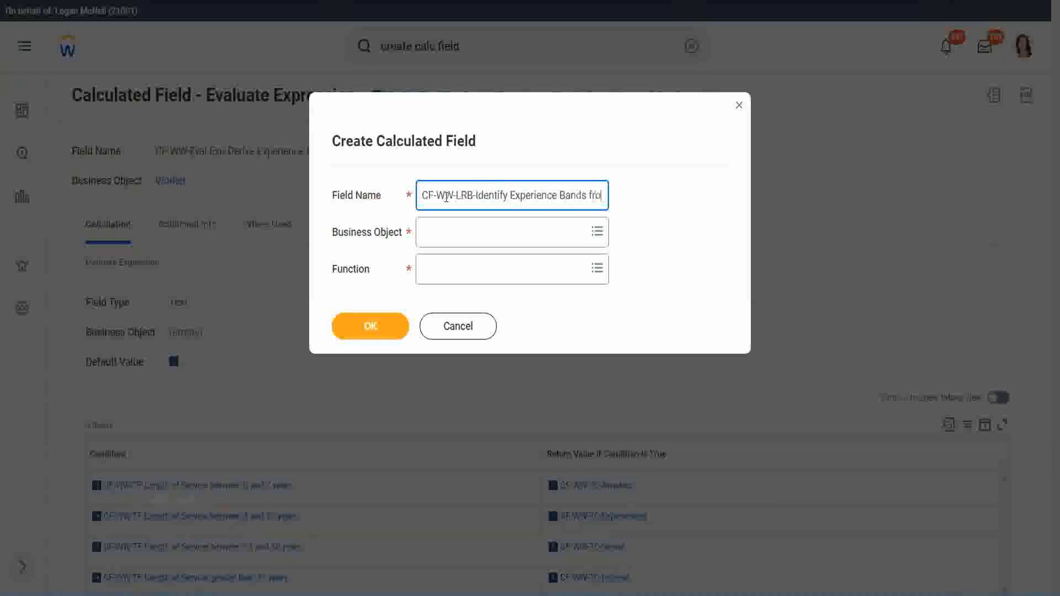
pyautogui.write('m years of Service')
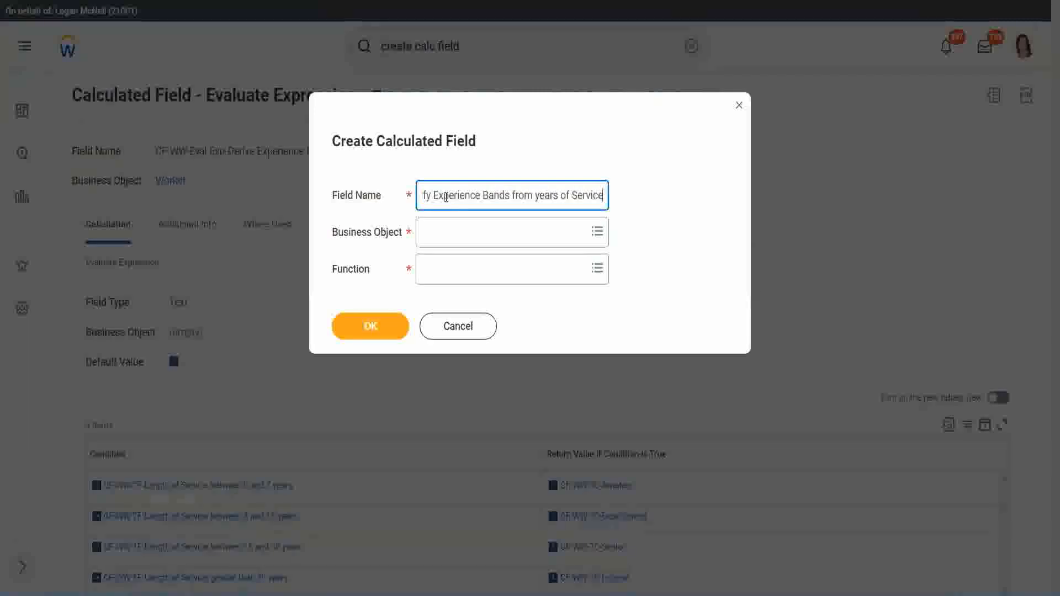
# - Set the new field's business object to Worker and its function to Lookup Range Band, and continue to its definition
pyautogui.press('Tab')
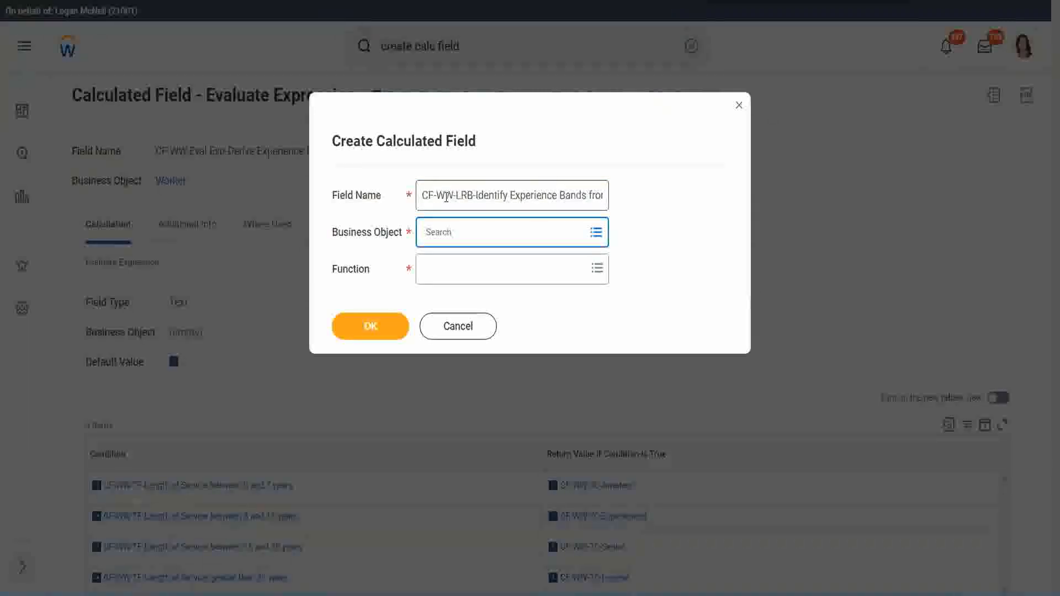
pyautogui.write('work')
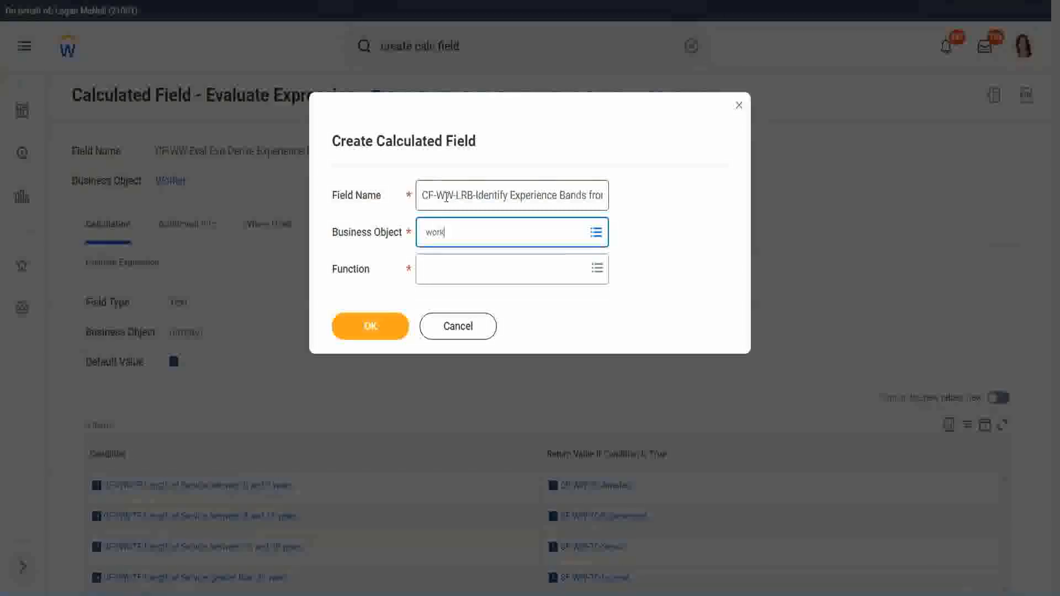
pyautogui.write('er')
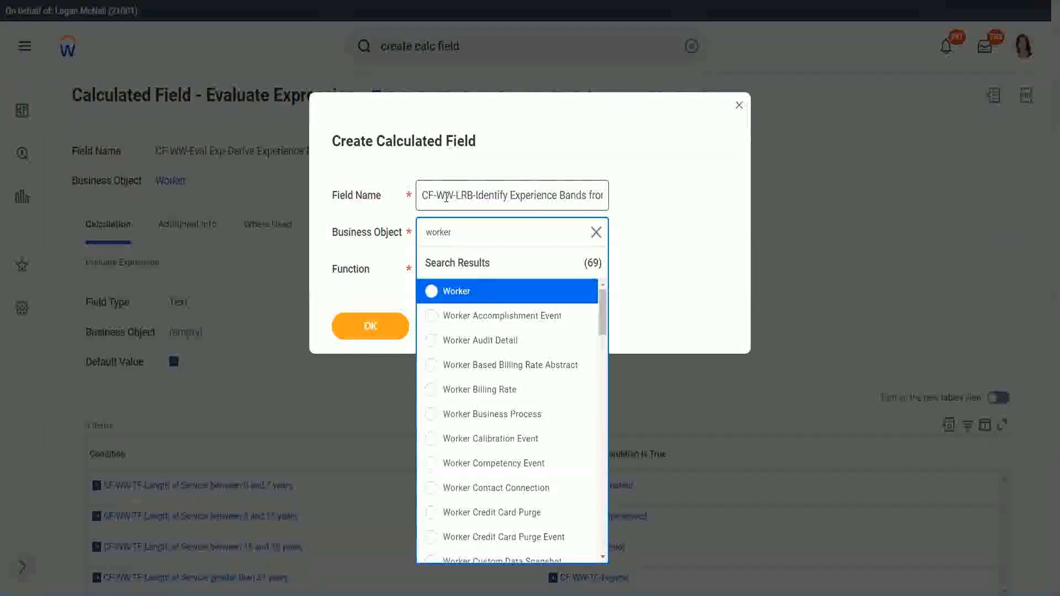
pyautogui.press('Return')
pyautogui.press('Tab')
pyautogui.write('lrb')
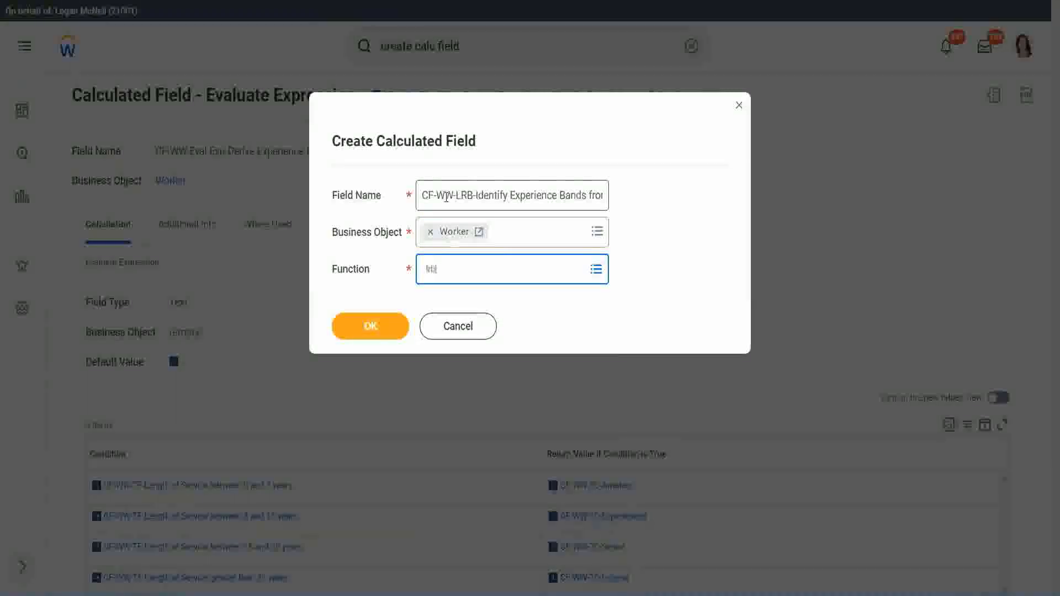
pyautogui.press('Return')
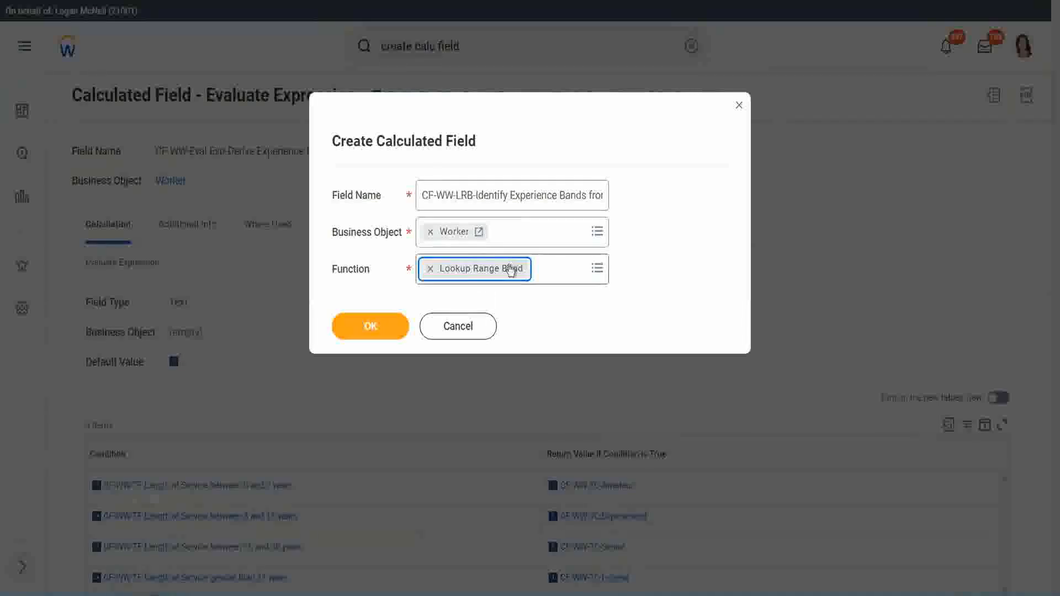
pyautogui.click(379, 327)
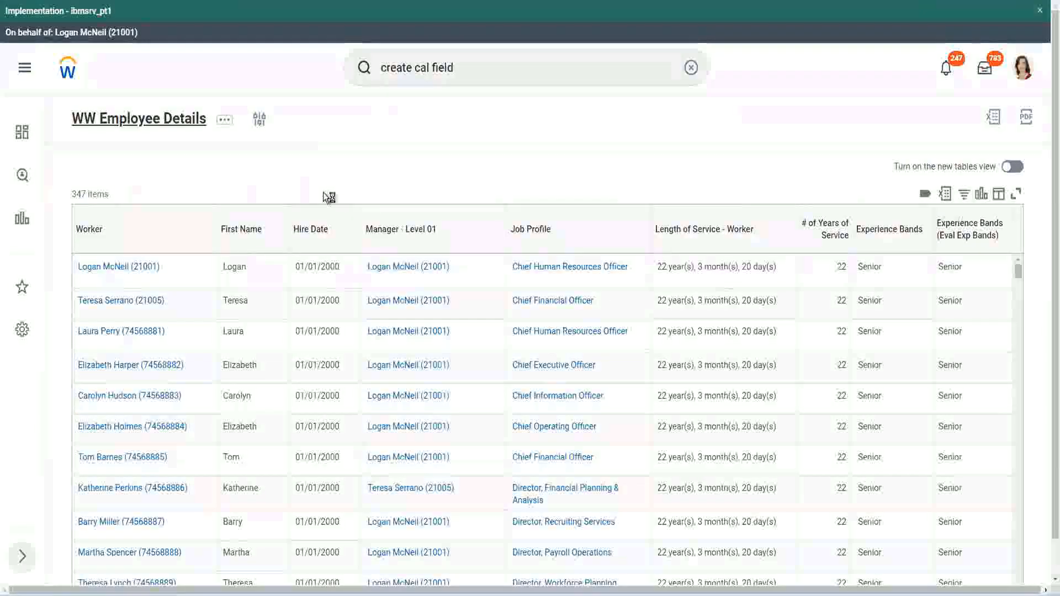
# - Set the Source Field to CF-WW-Convert Text To Number-Number of Years from Length of Service, copying its name from the WW Employee Details report definition
pyautogui.click(377, 337)
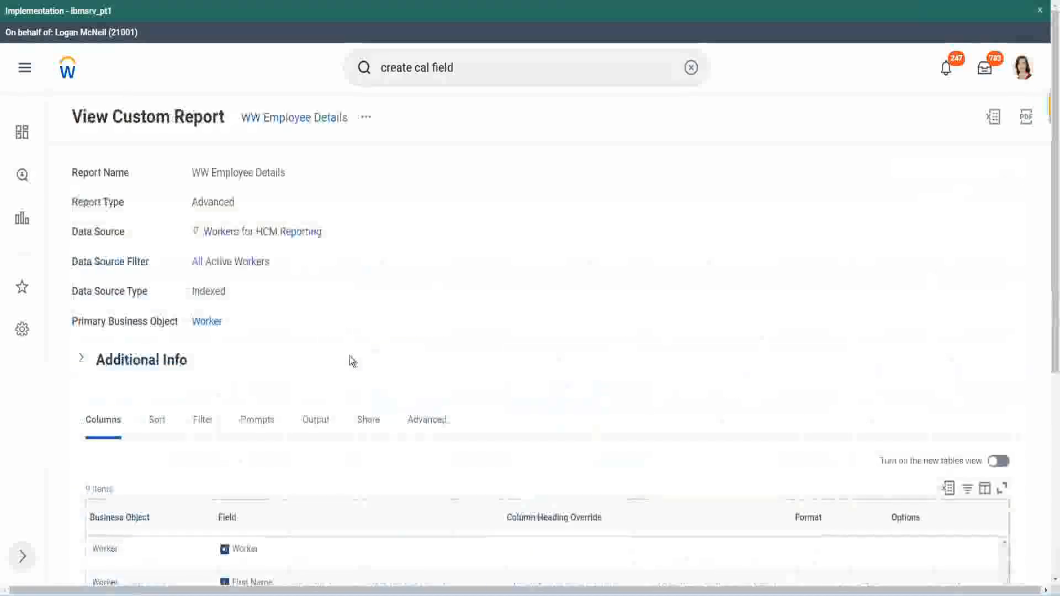
pyautogui.scroll(-6, 355, 358)
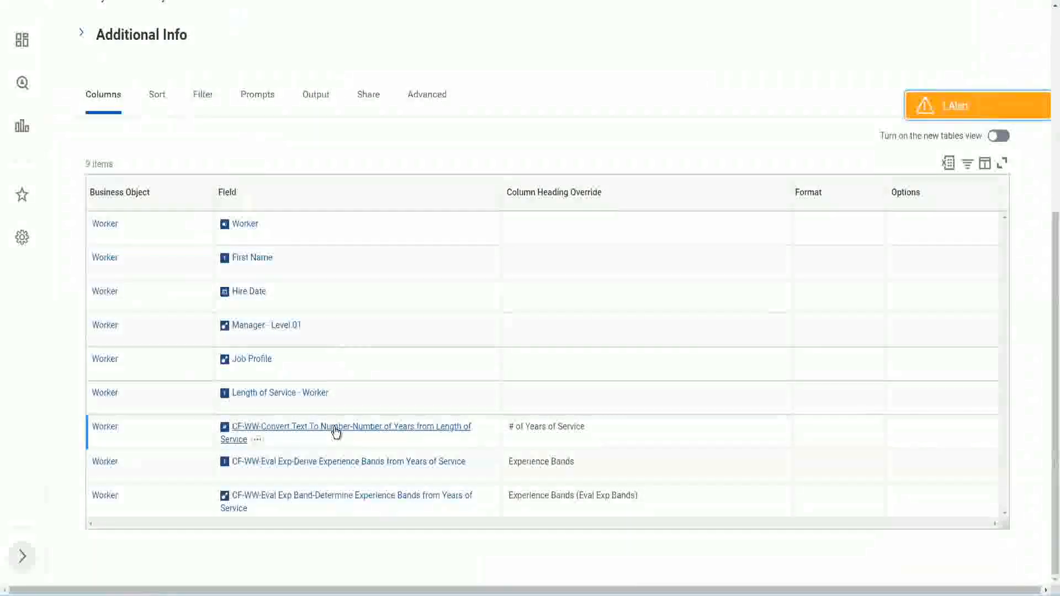
pyautogui.rightClick(335, 434)
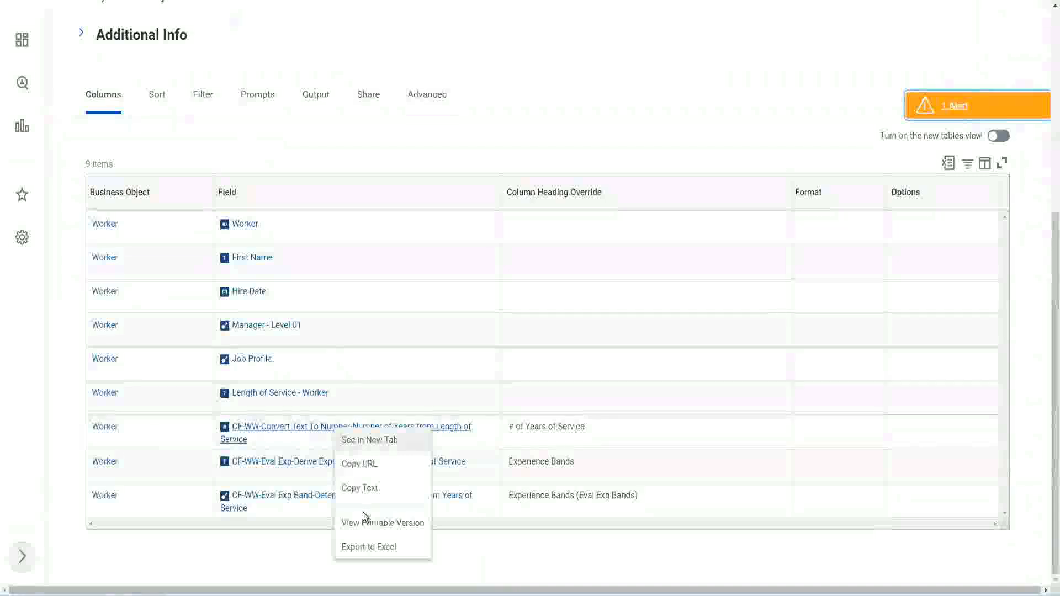
pyautogui.click(361, 489)
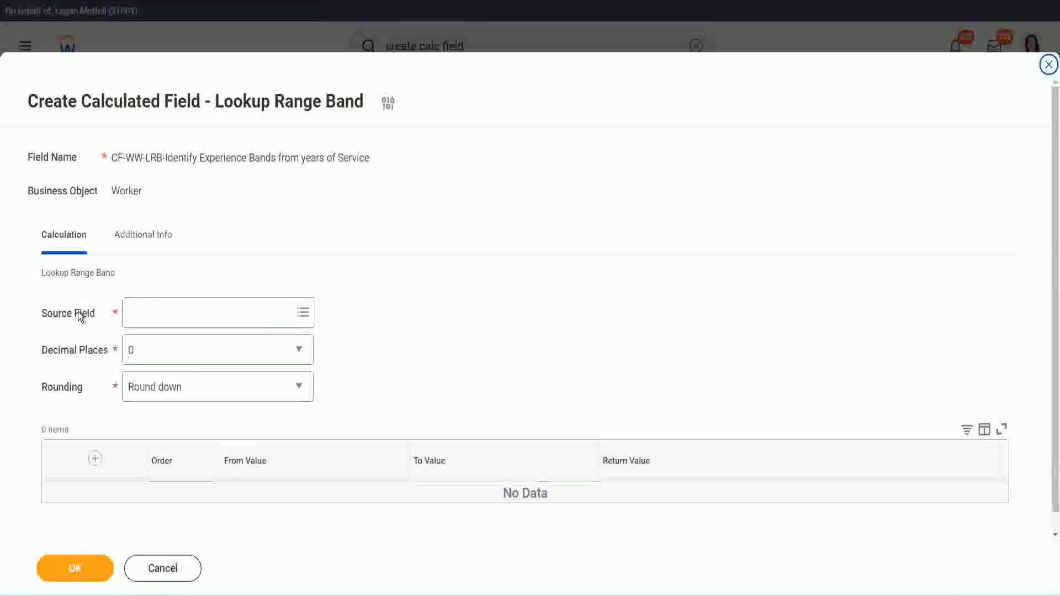
pyautogui.click(165, 311)
pyautogui.press('Return')
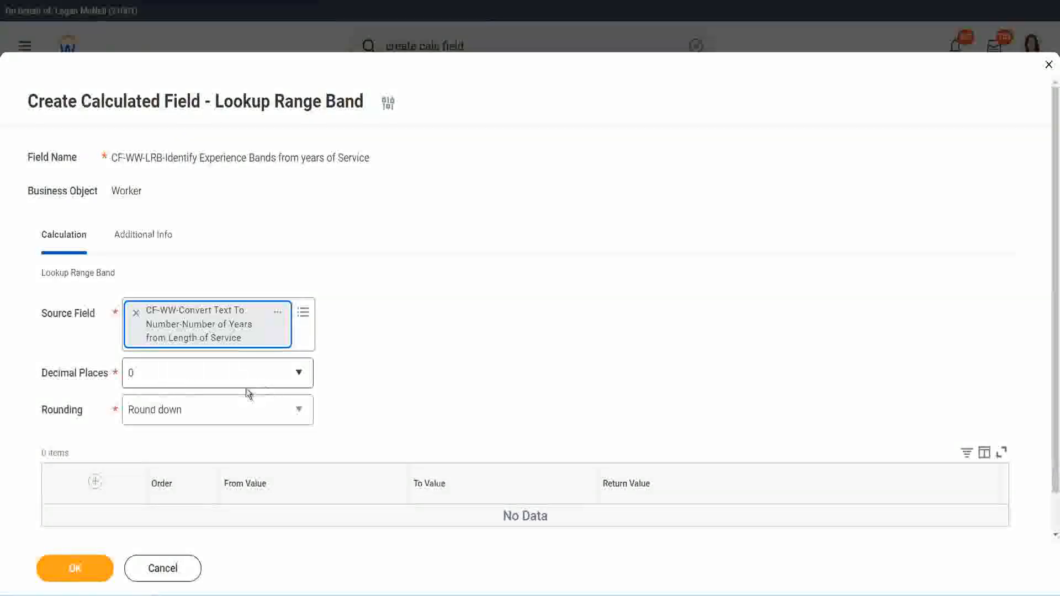
# - Review the decimal place options, keep Decimal Places at 0, and set Rounding to Round
pyautogui.click(207, 379)
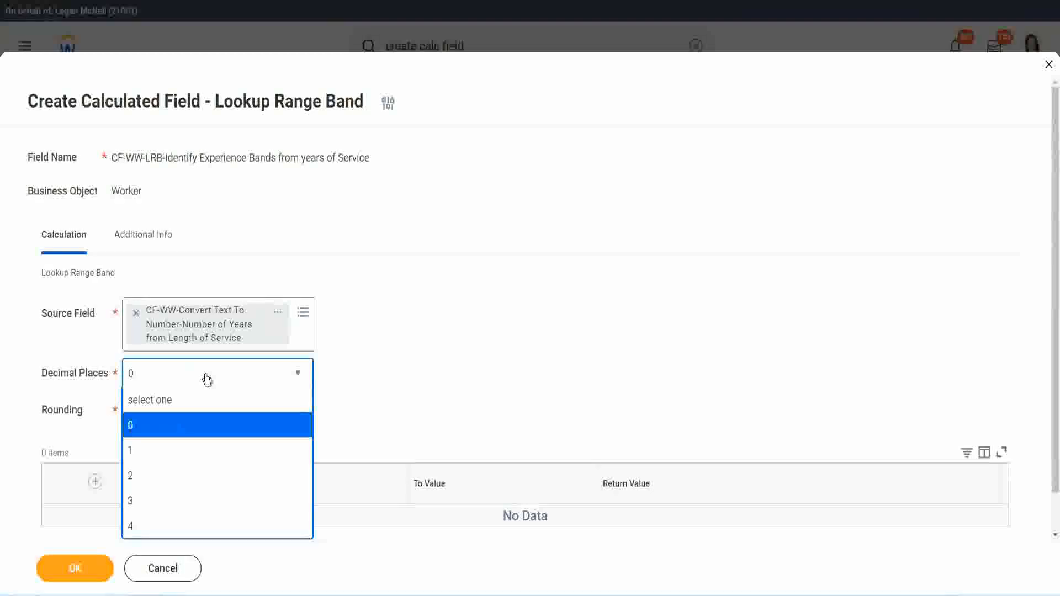
pyautogui.click(413, 362)
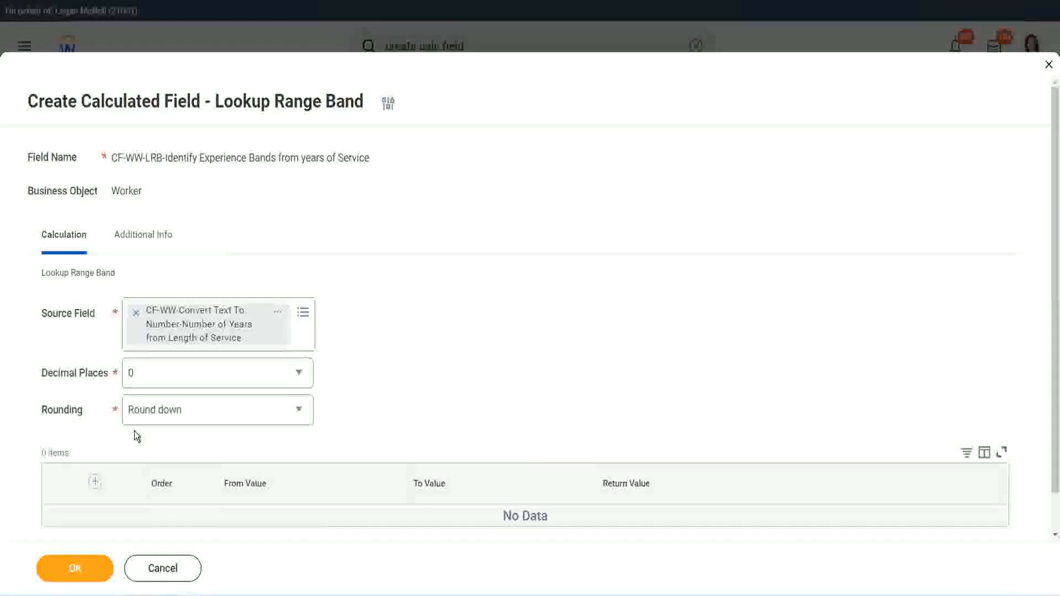
pyautogui.click(170, 413)
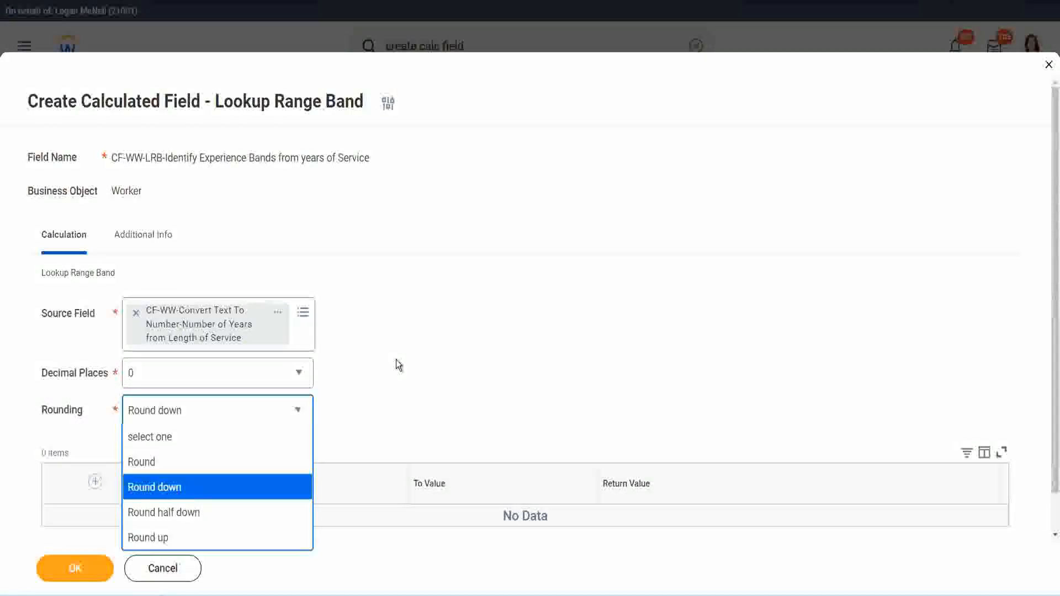
pyautogui.click(373, 407)
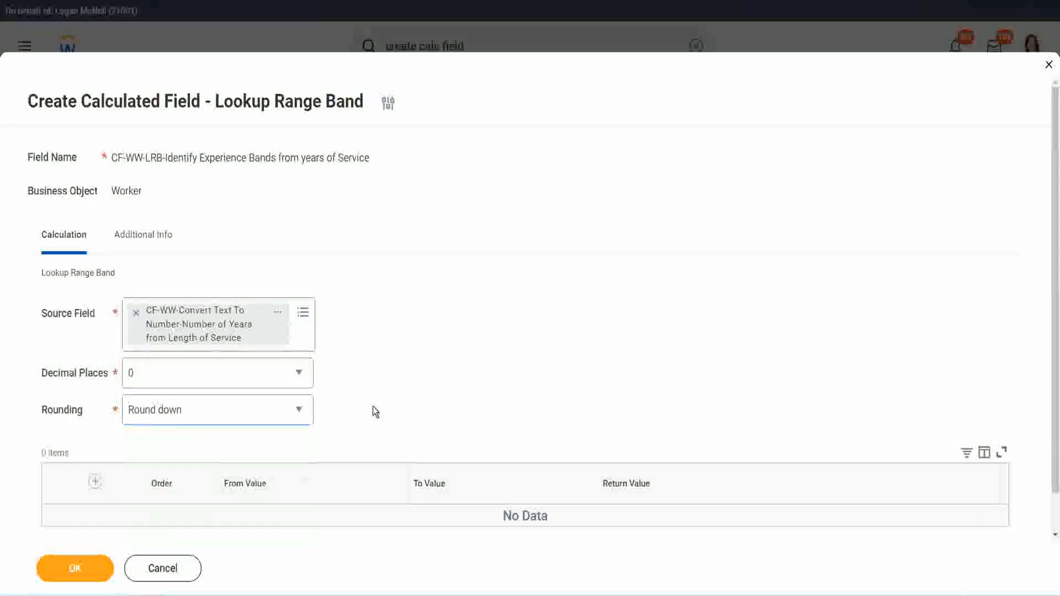
pyautogui.click(181, 413)
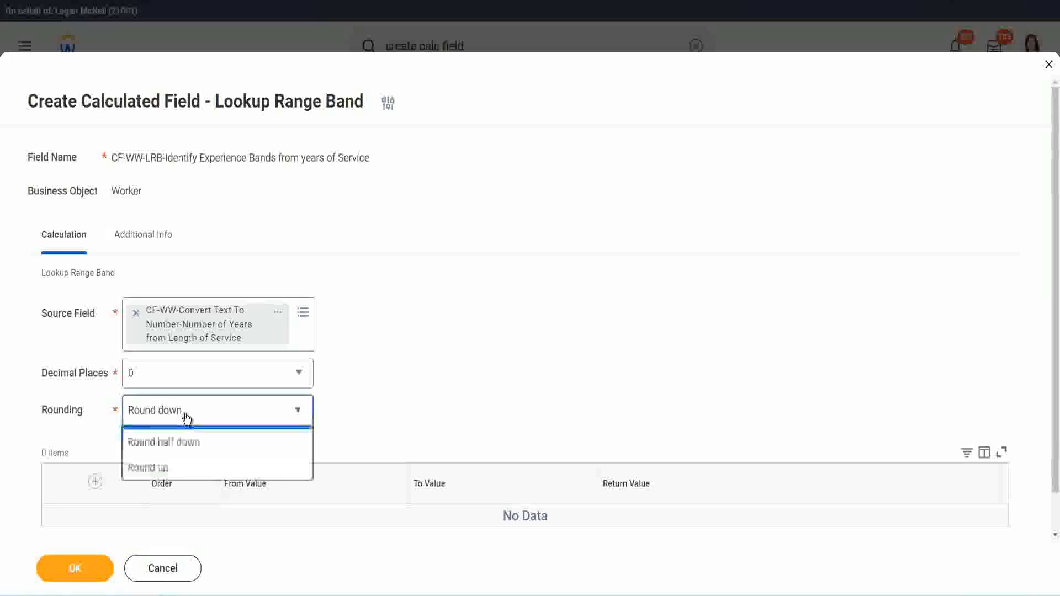
pyautogui.click(176, 463)
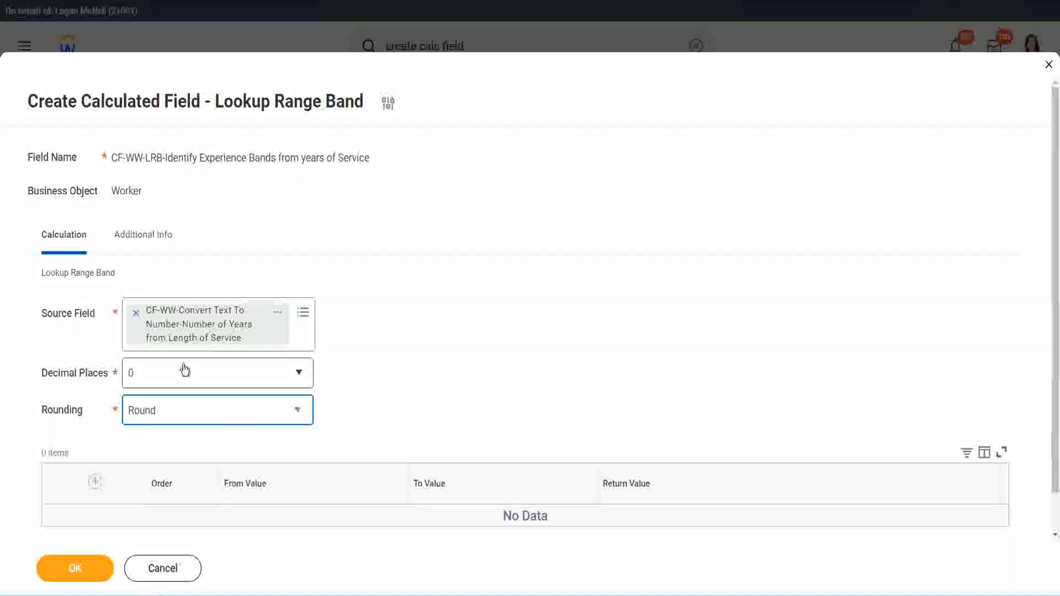
# - Add the first range band from 0 to 7 with the return value Amateur
pyautogui.click(96, 483)
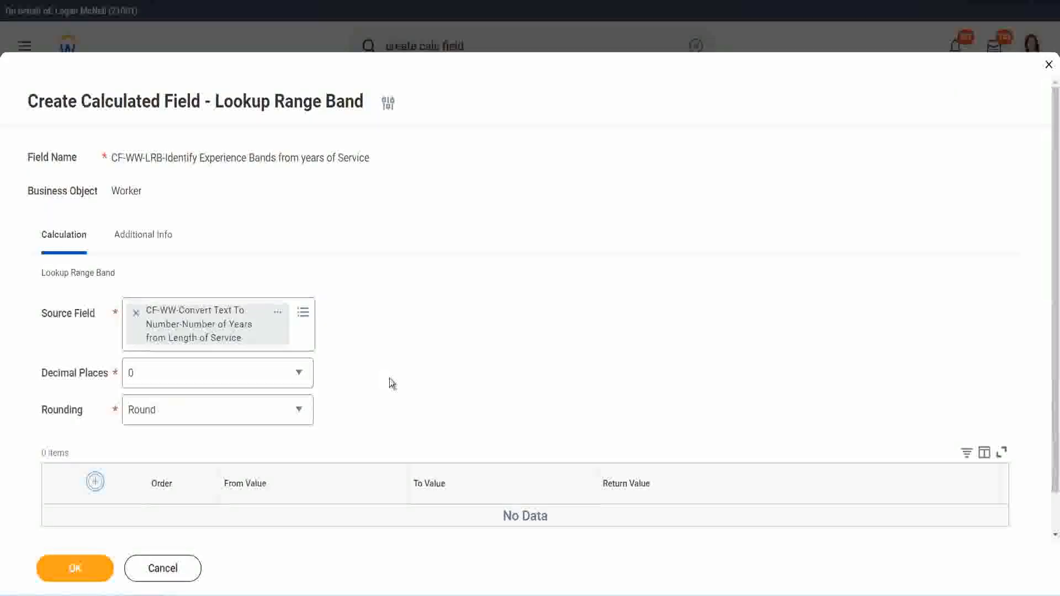
pyautogui.scroll(-2, 442, 328)
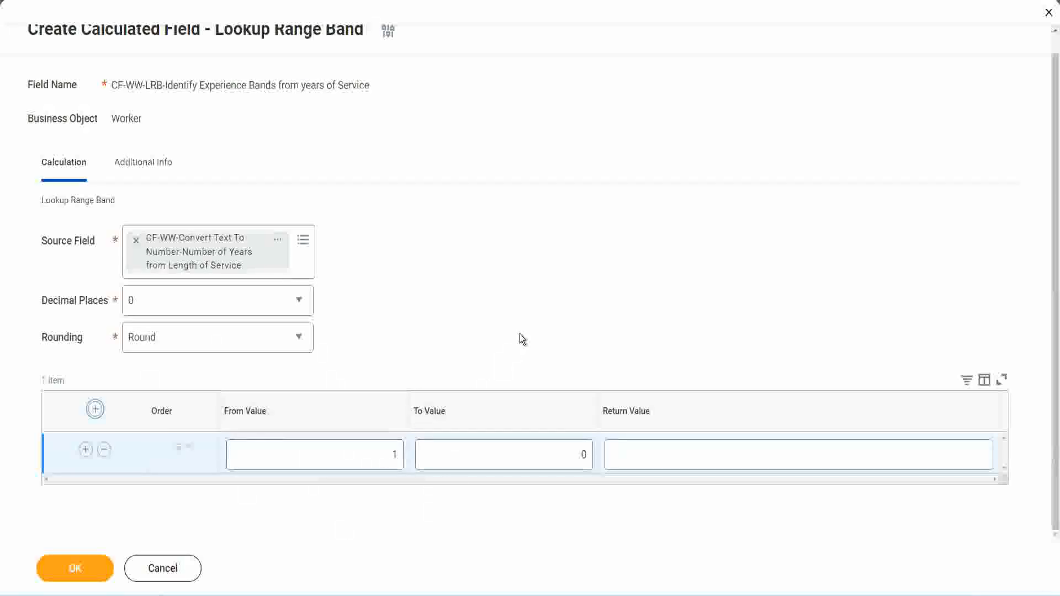
pyautogui.click(388, 458)
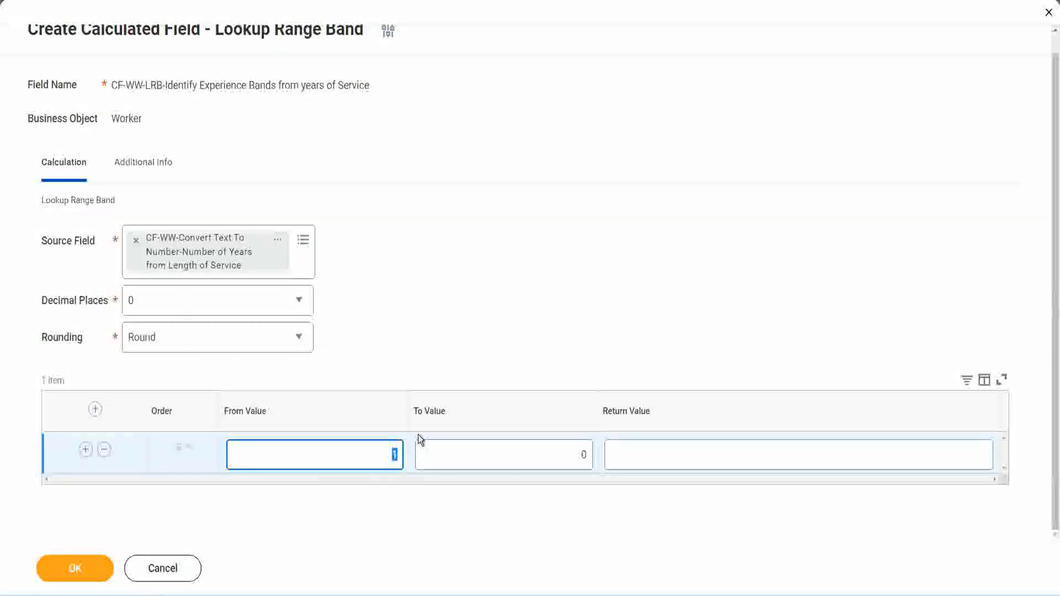
pyautogui.write('0')
pyautogui.press('Tab')
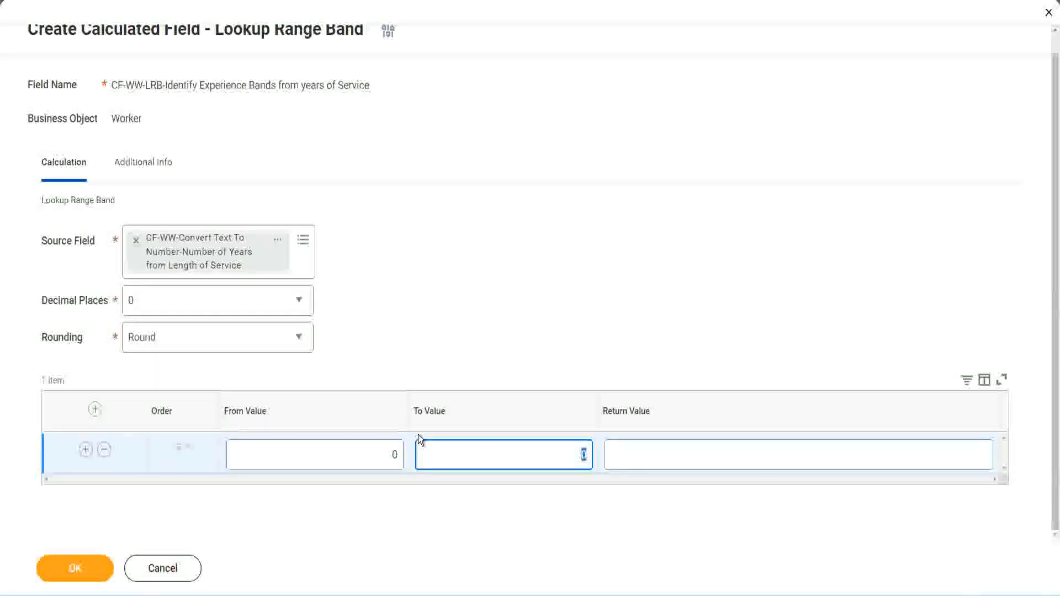
pyautogui.write('7')
pyautogui.press('Tab')
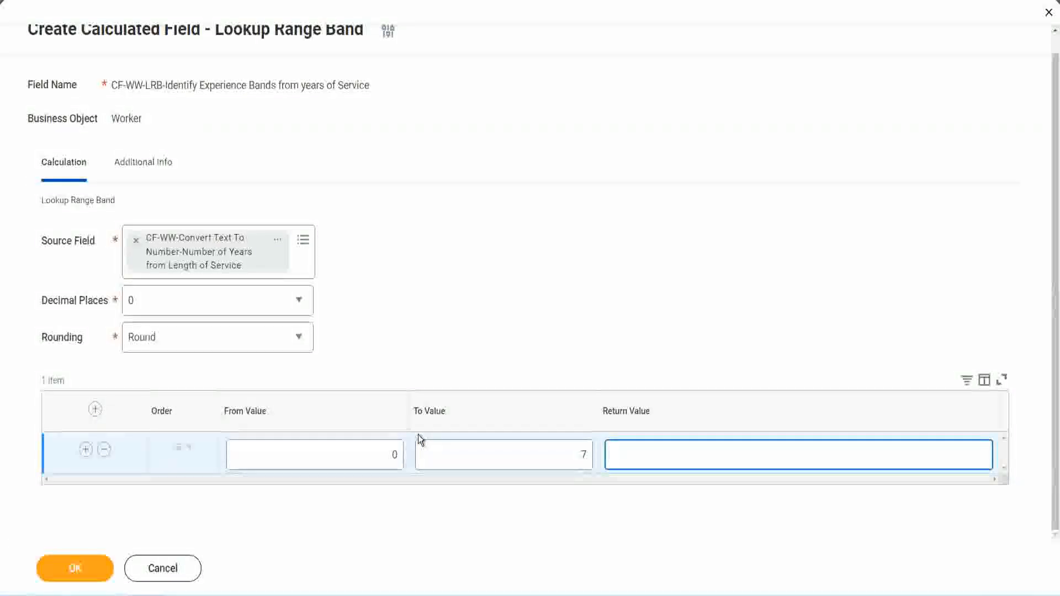
pyautogui.write('Amateur')
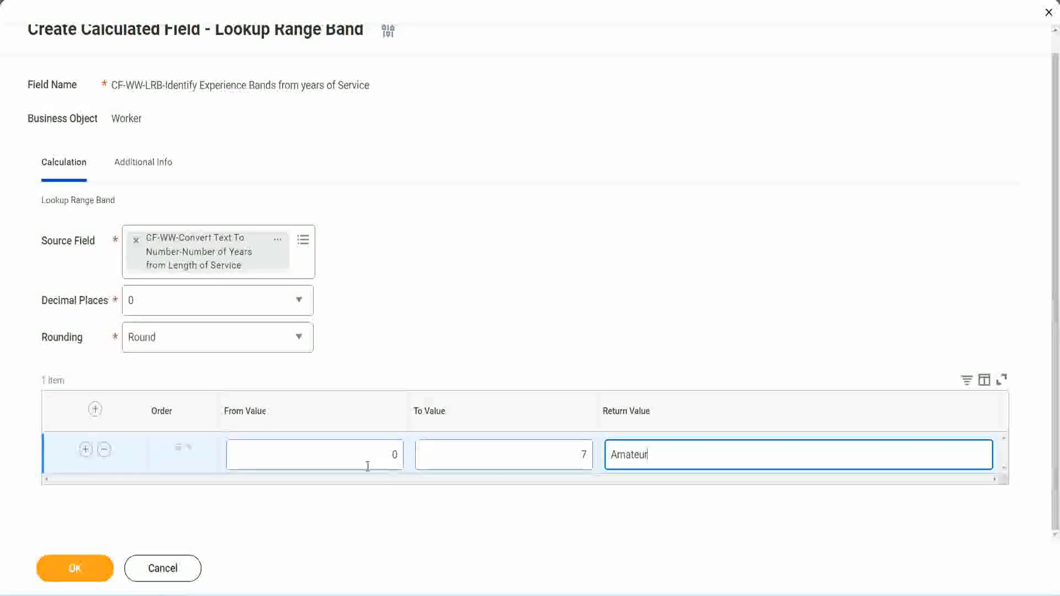
pyautogui.click(368, 466)
pyautogui.click(572, 447)
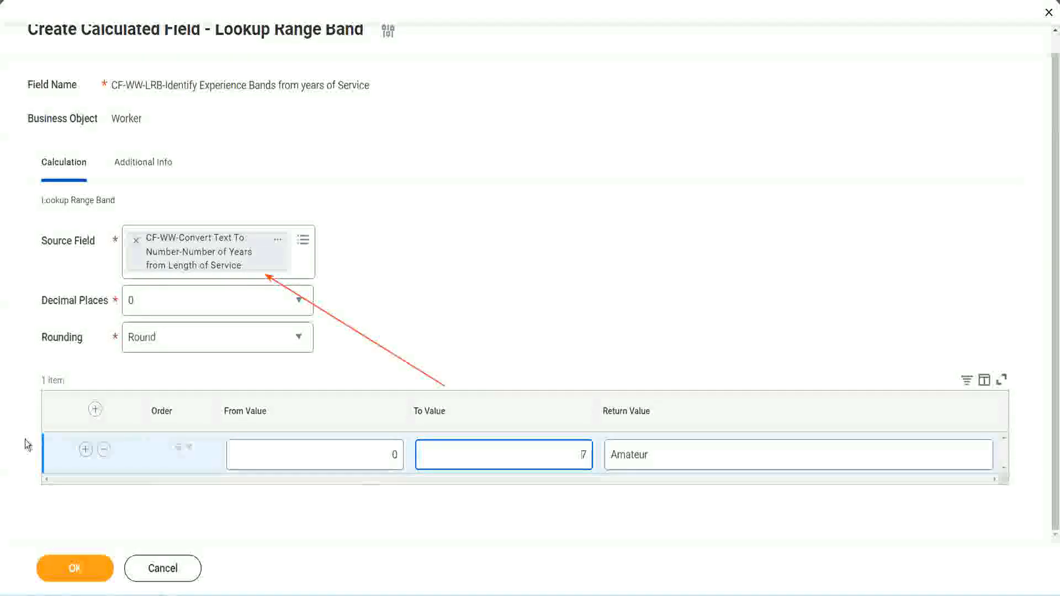
# - Add a second range band from 8 to 15 with the return value Experienced
pyautogui.click(85, 451)
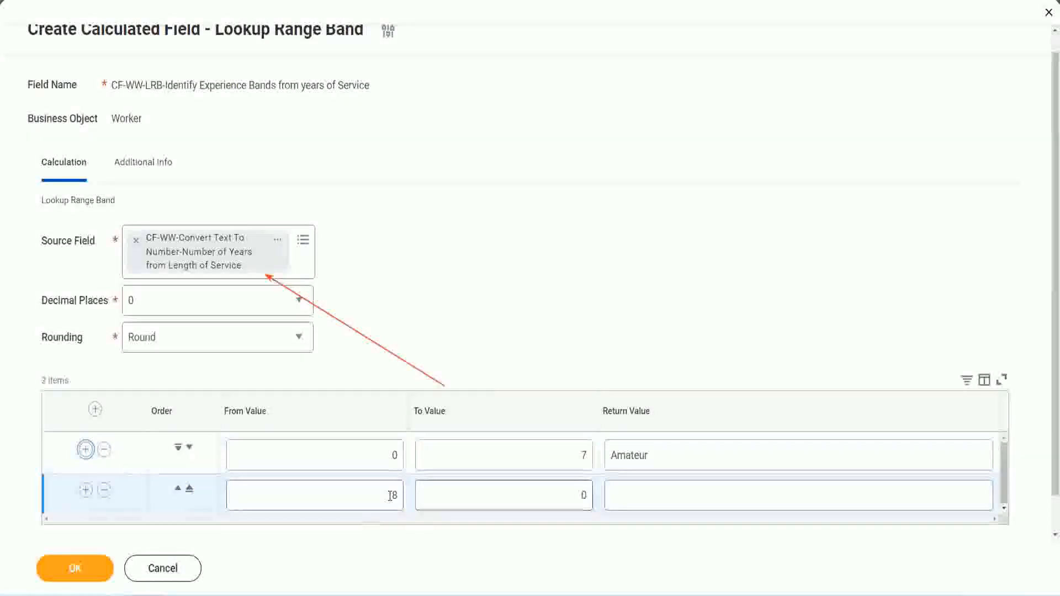
pyautogui.doubleClick(394, 494)
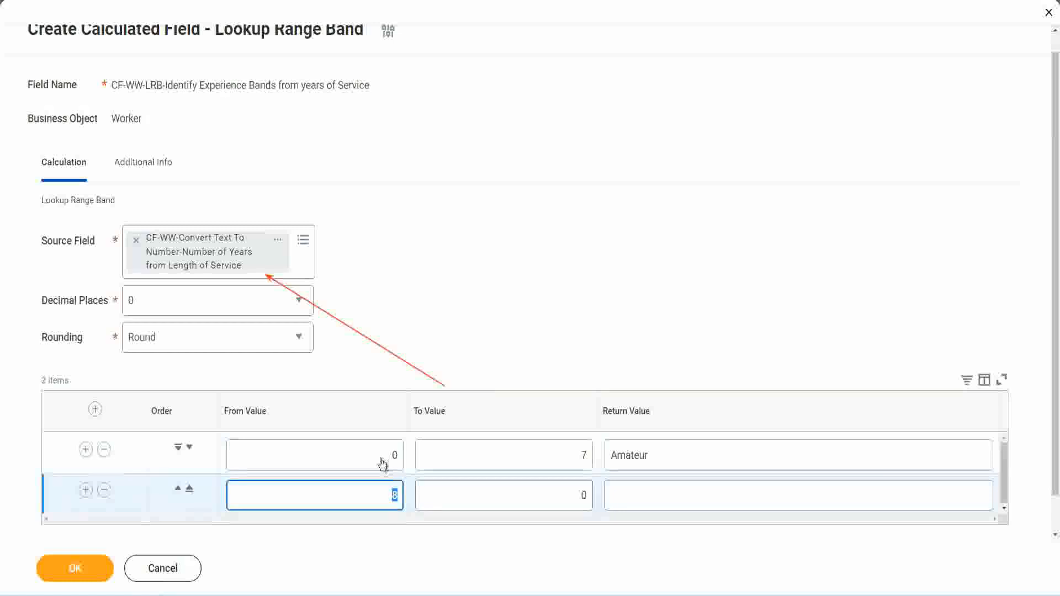
pyautogui.click(548, 457)
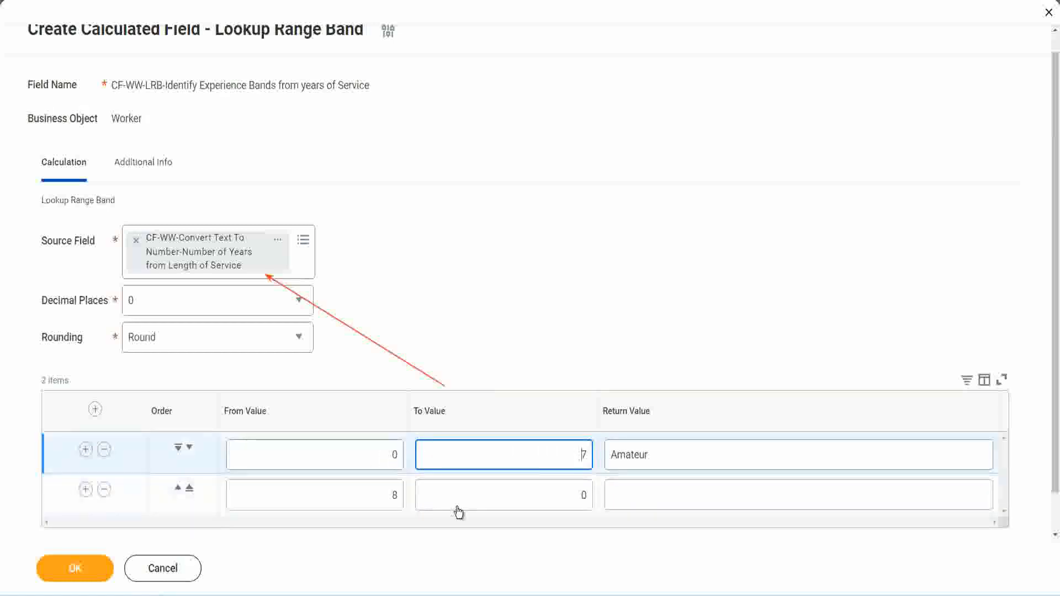
pyautogui.doubleClick(375, 494)
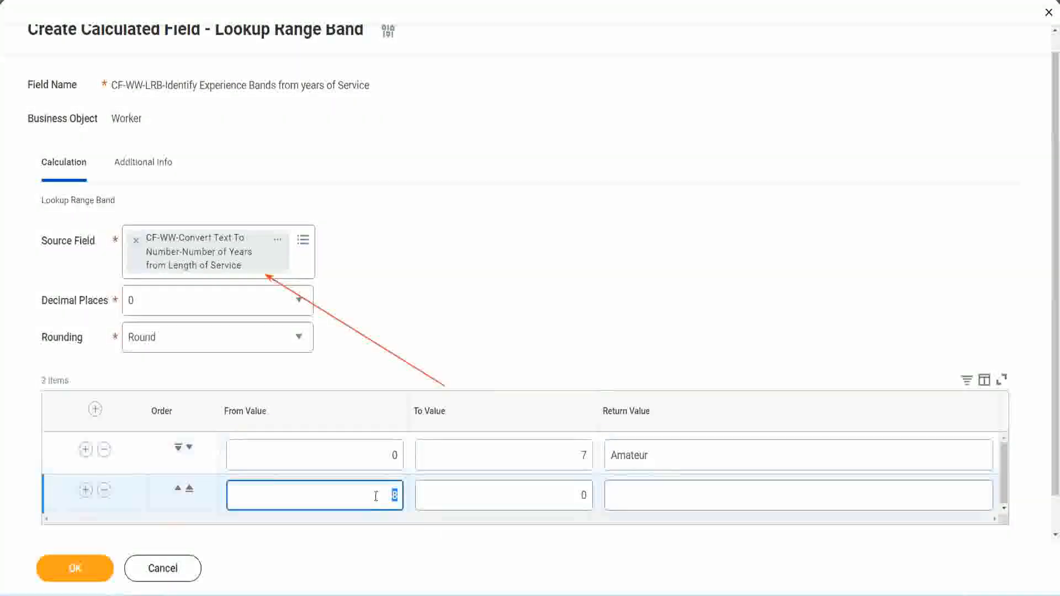
pyautogui.click(375, 495)
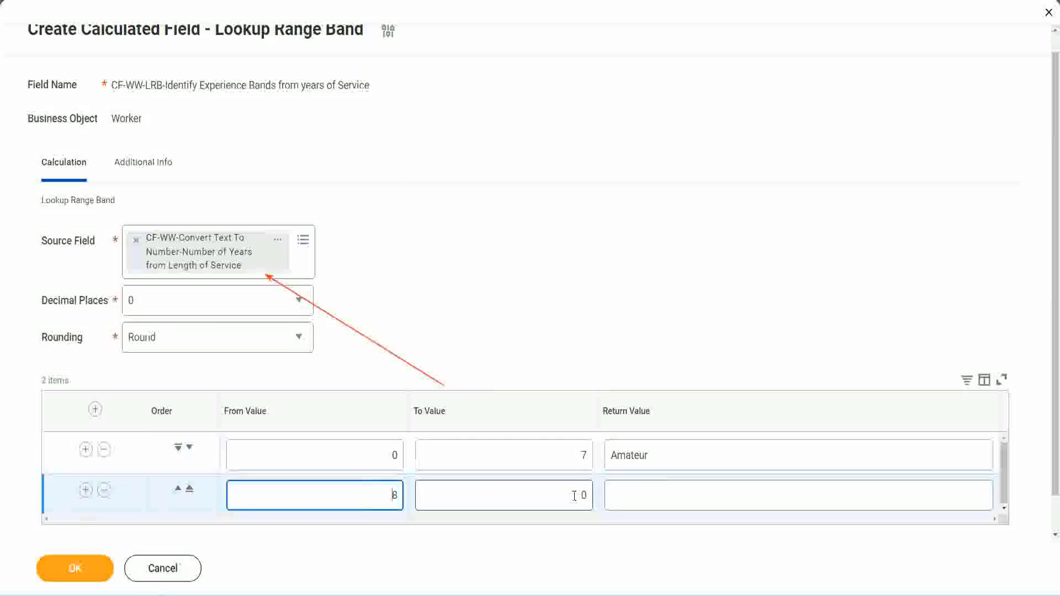
pyautogui.click(574, 496)
pyautogui.press('BackSpace')
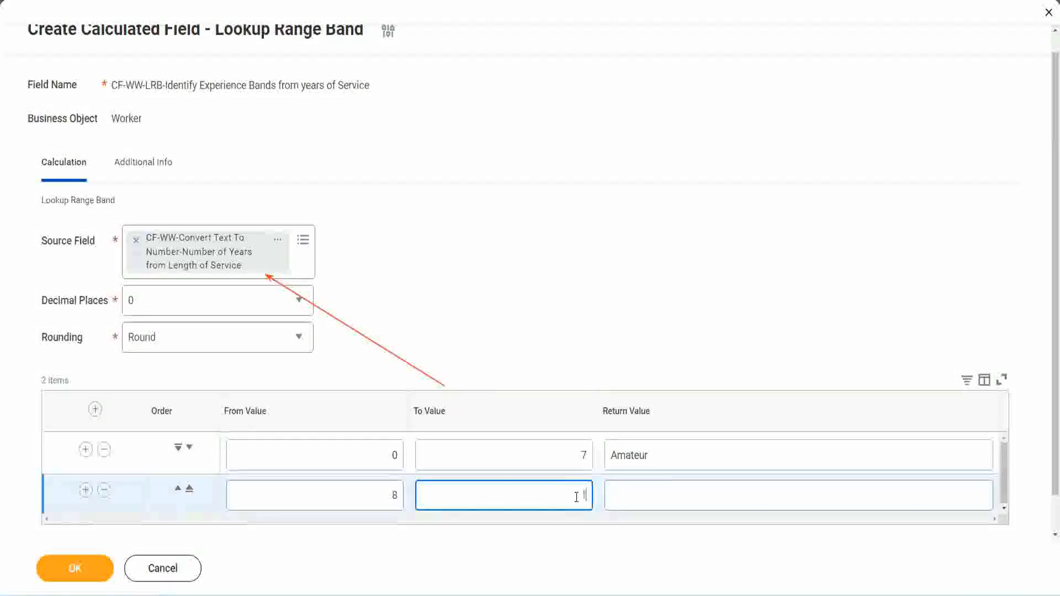
pyautogui.write('15')
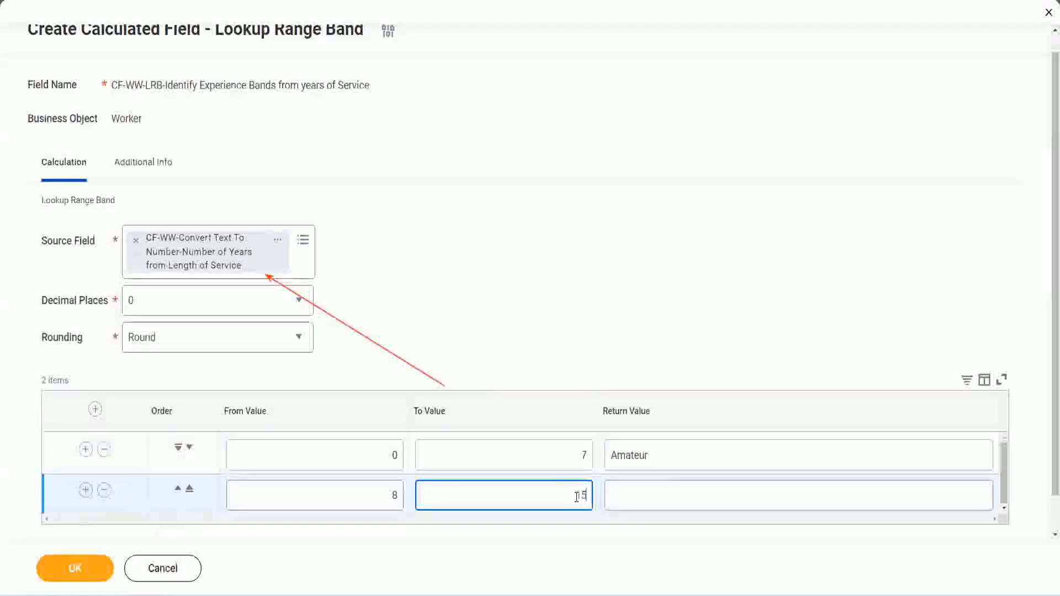
pyautogui.click(654, 492)
pyautogui.write('Ex')
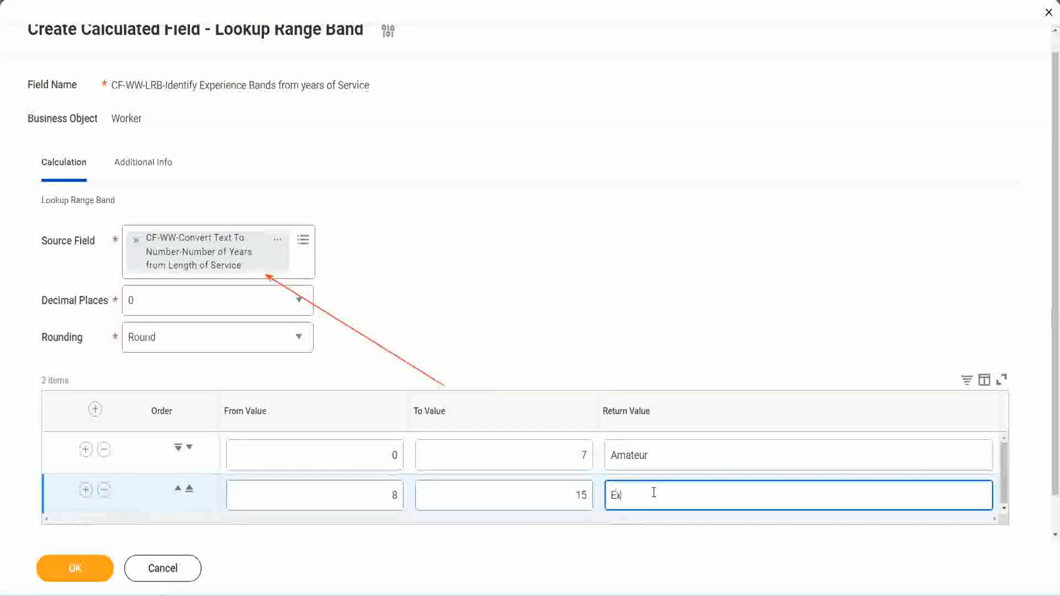
pyautogui.write('perienced')
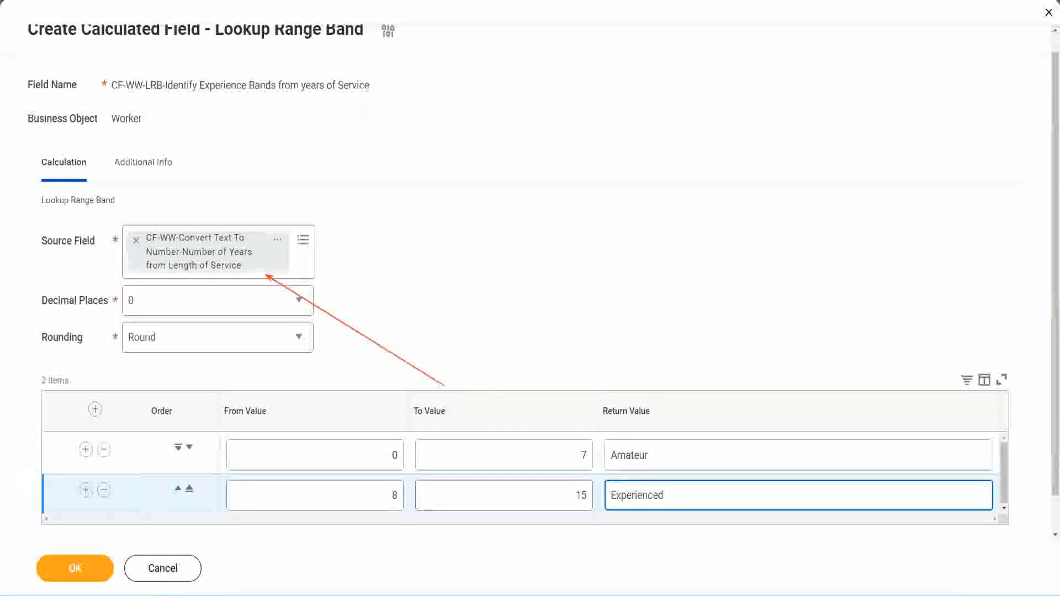
# - Add a third range band from 16 to 30 with the return value Senior
pyautogui.click(85, 489)
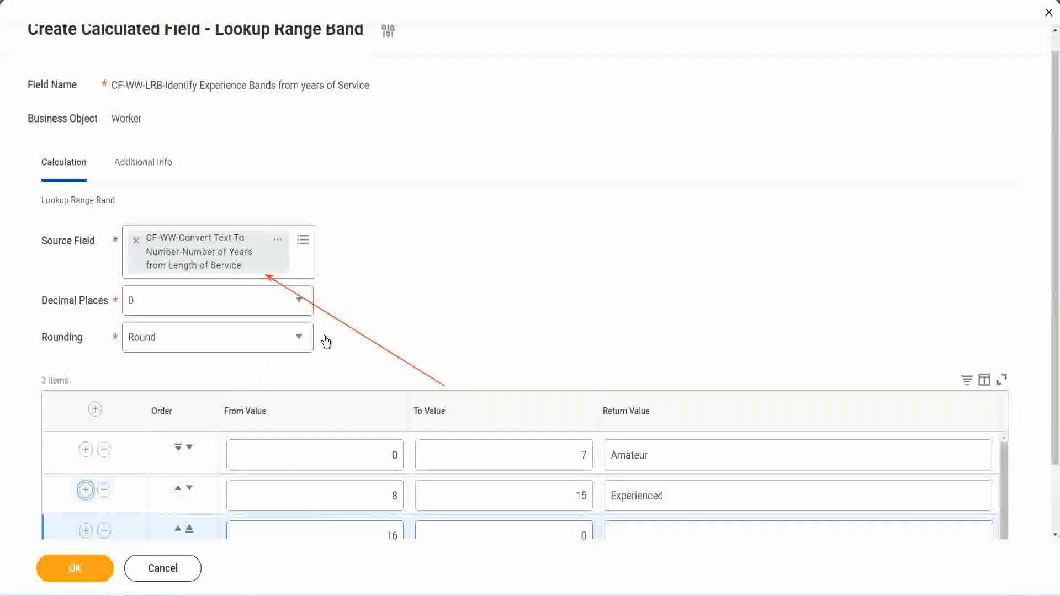
pyautogui.scroll(-2, 327, 341)
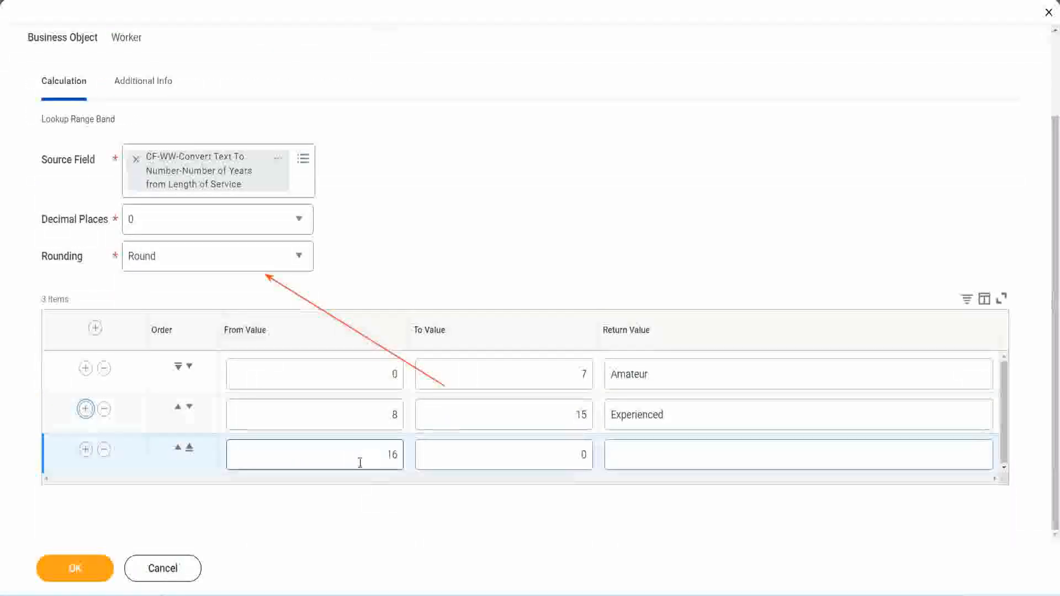
pyautogui.click(532, 456)
pyautogui.click(561, 454)
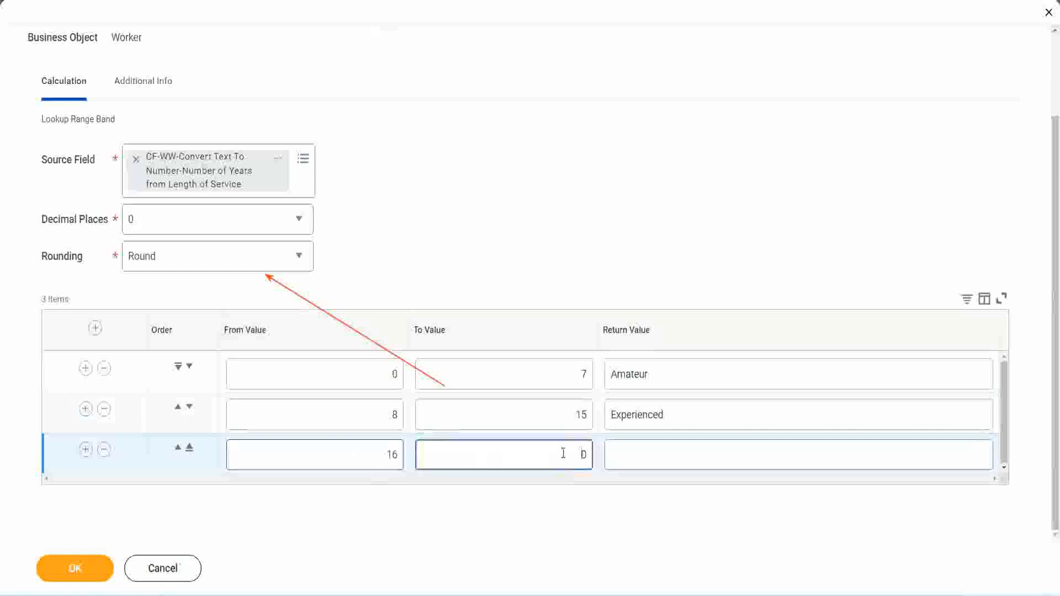
pyautogui.write('3')
pyautogui.press('Tab')
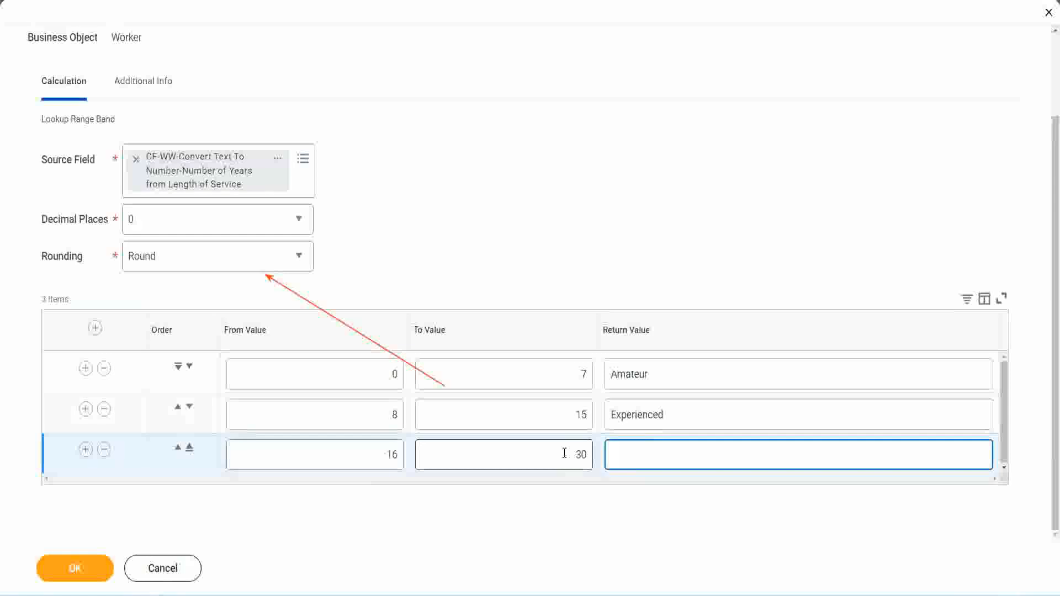
pyautogui.write('Senior')
# - Add a fourth range band from 31 to 1000 with the return value Legend
pyautogui.click(84, 450)
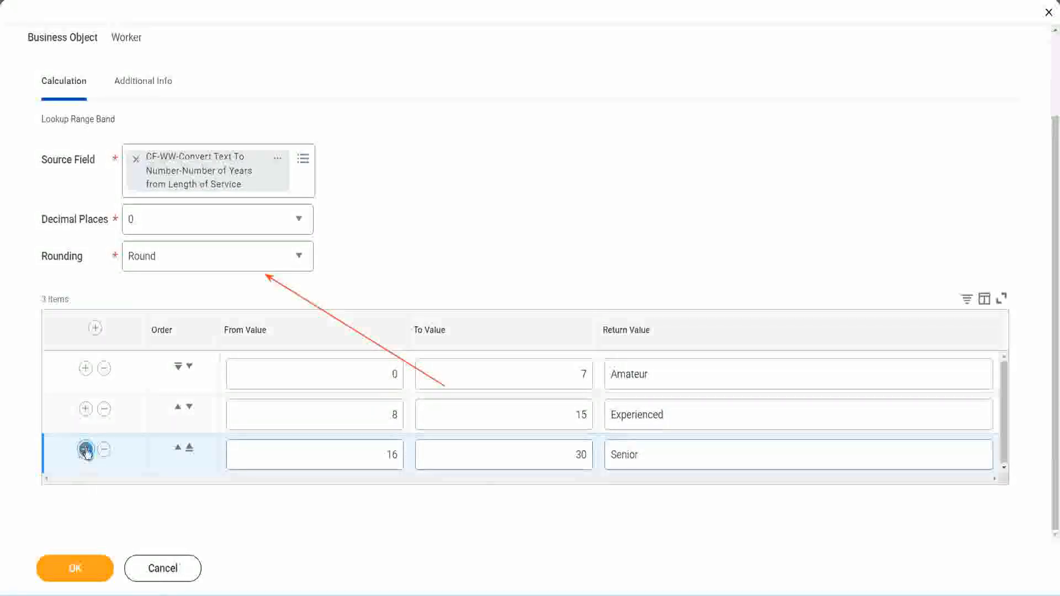
pyautogui.click(349, 446)
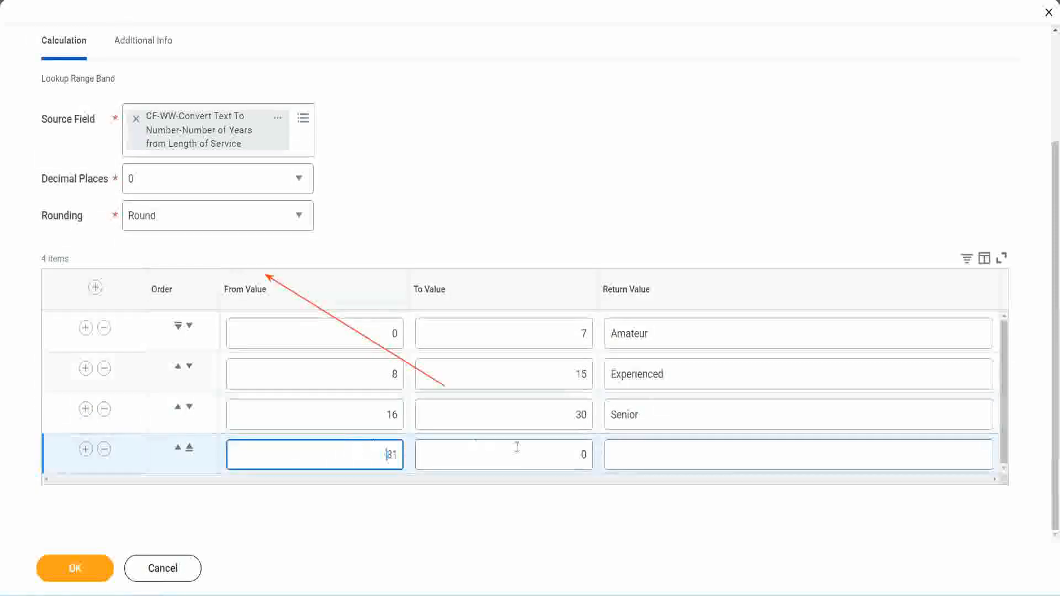
pyautogui.click(571, 455)
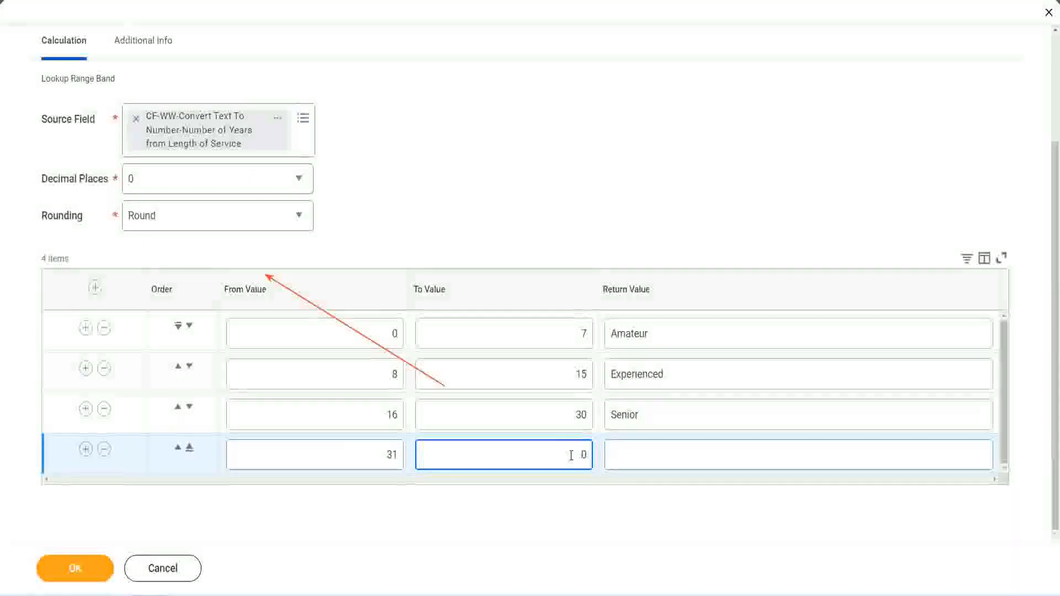
pyautogui.write('1000')
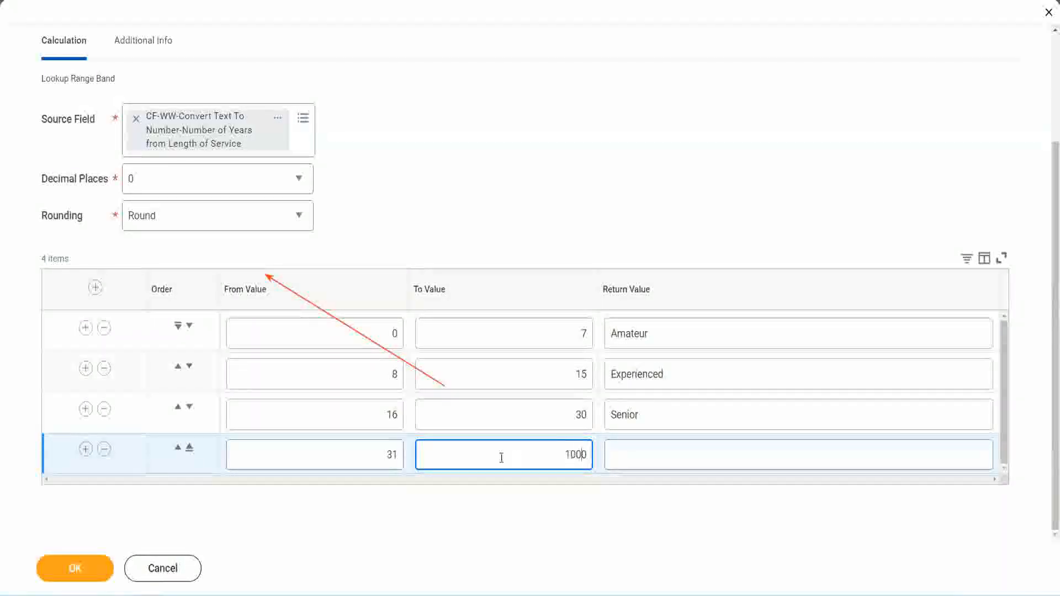
pyautogui.moveTo(552, 449); pyautogui.dragTo(614, 449)
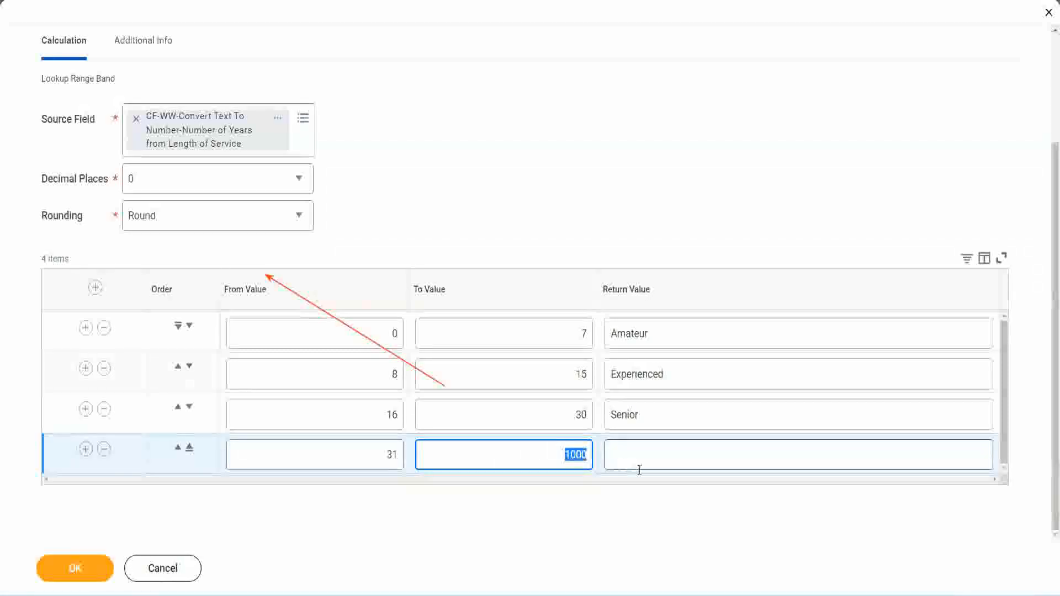
pyautogui.click(570, 448)
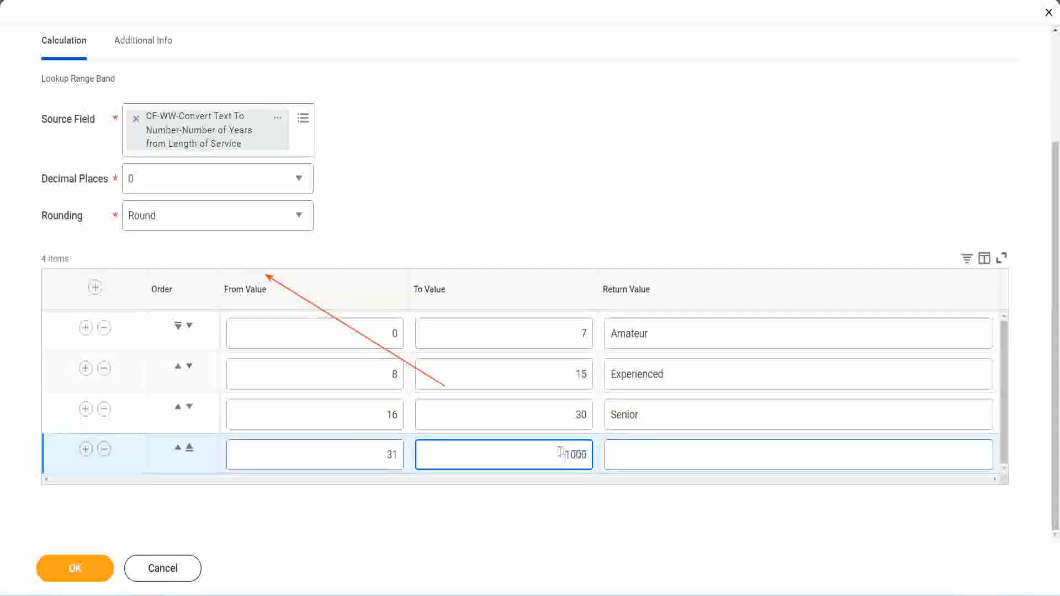
pyautogui.moveTo(553, 450); pyautogui.dragTo(593, 455)
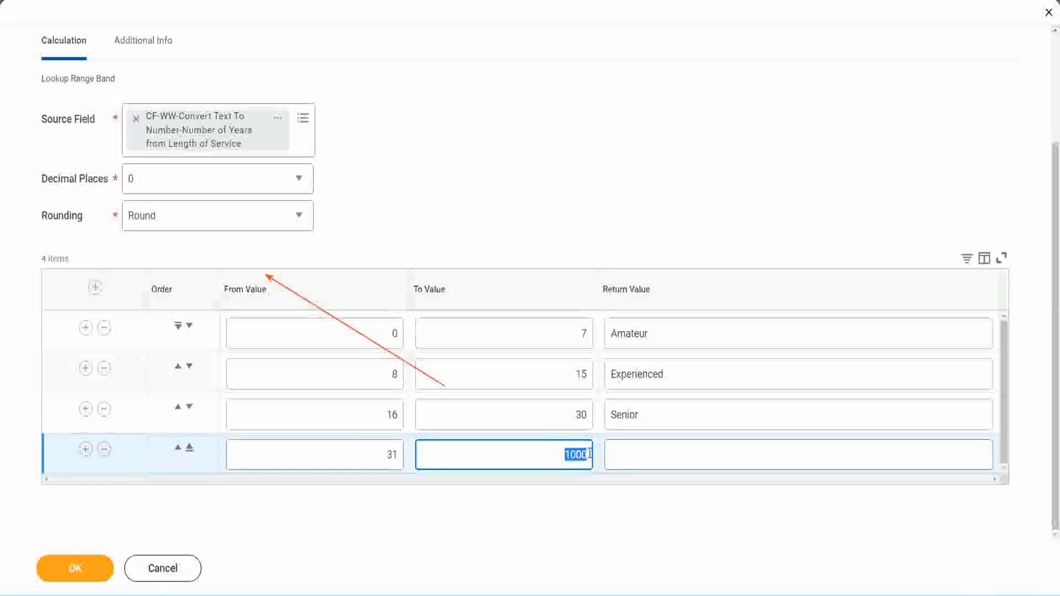
pyautogui.click(661, 455)
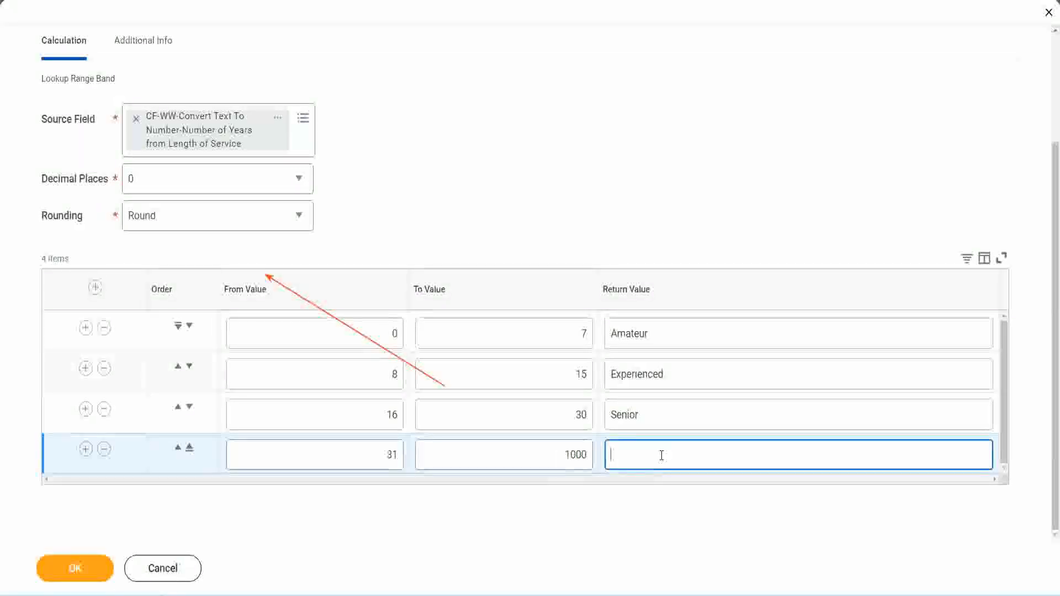
pyautogui.write('Legend')
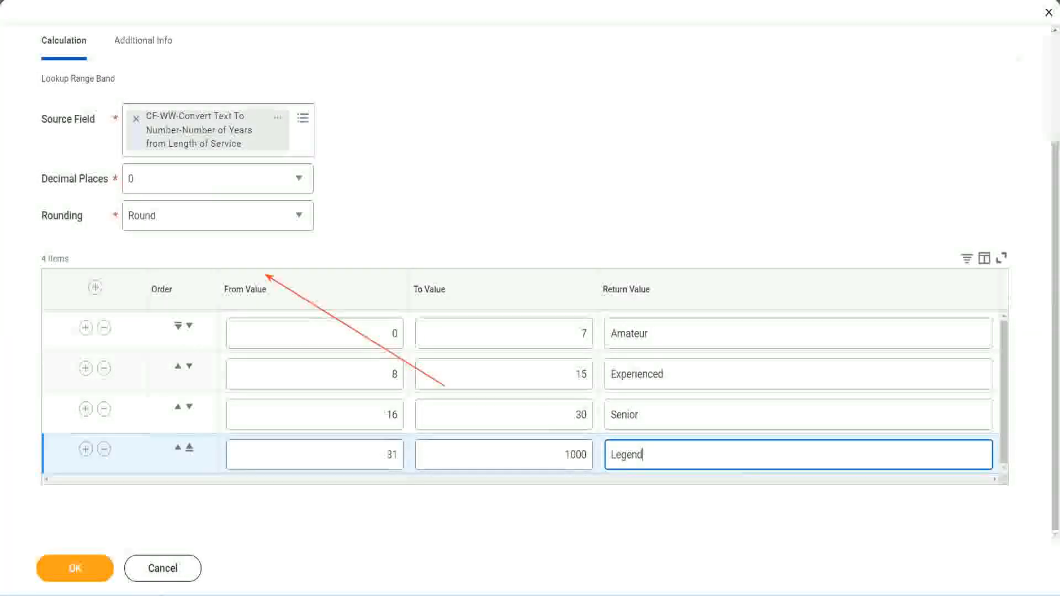
pyautogui.click(497, 186)
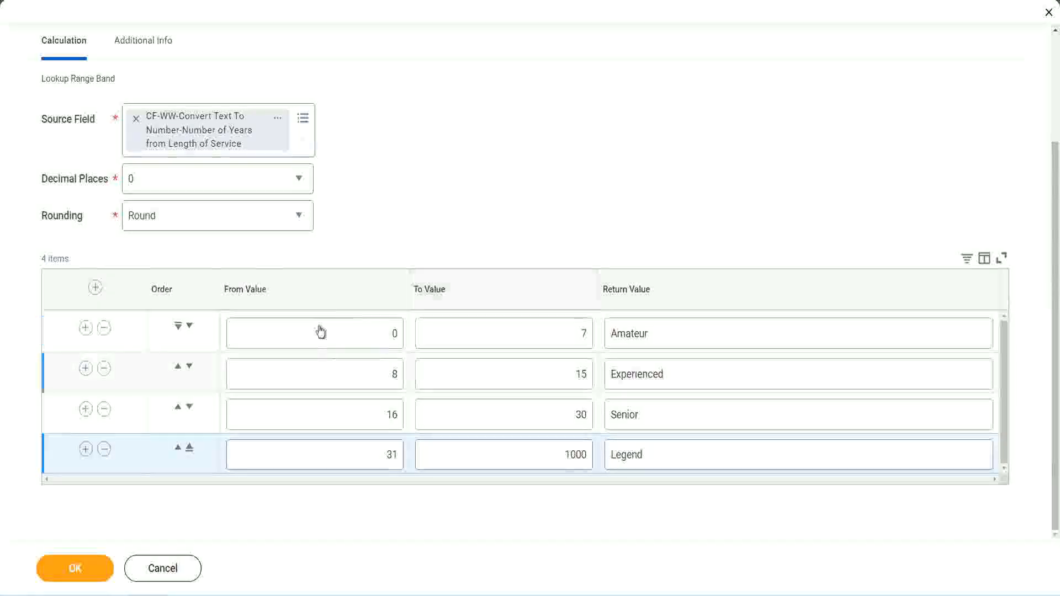
# - Review the return values of all four range bands and the From and To values of the first one
pyautogui.doubleClick(689, 333)
pyautogui.doubleClick(685, 375)
pyautogui.doubleClick(667, 419)
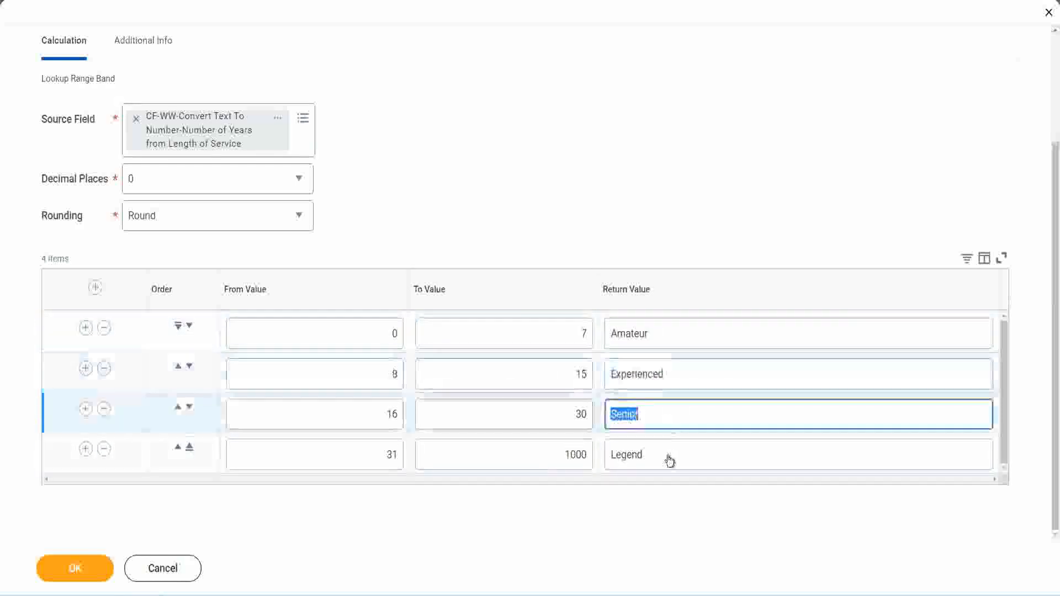
pyautogui.doubleClick(667, 454)
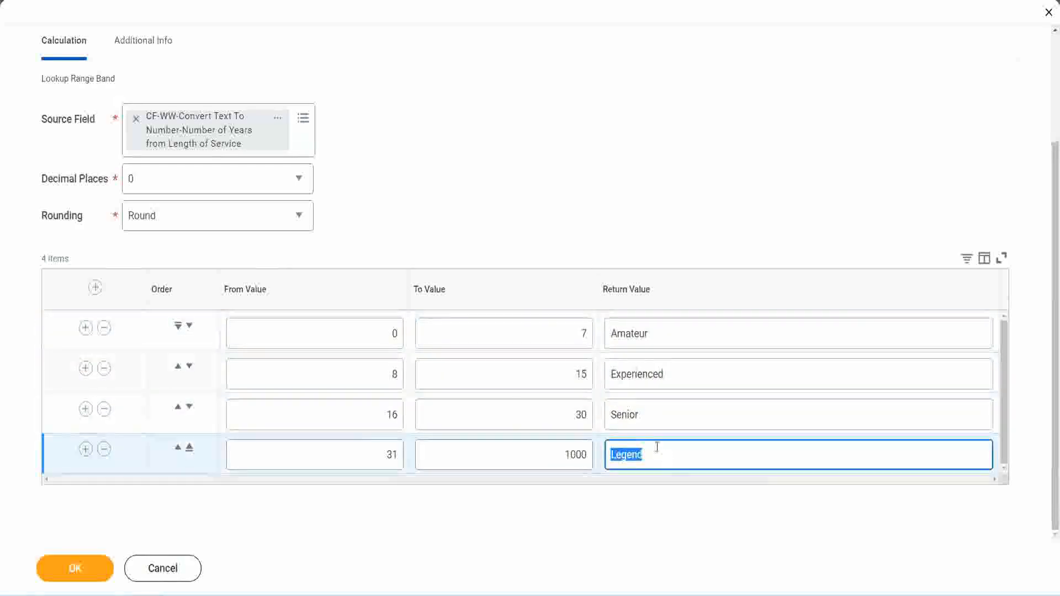
pyautogui.doubleClick(339, 335)
pyautogui.doubleClick(543, 326)
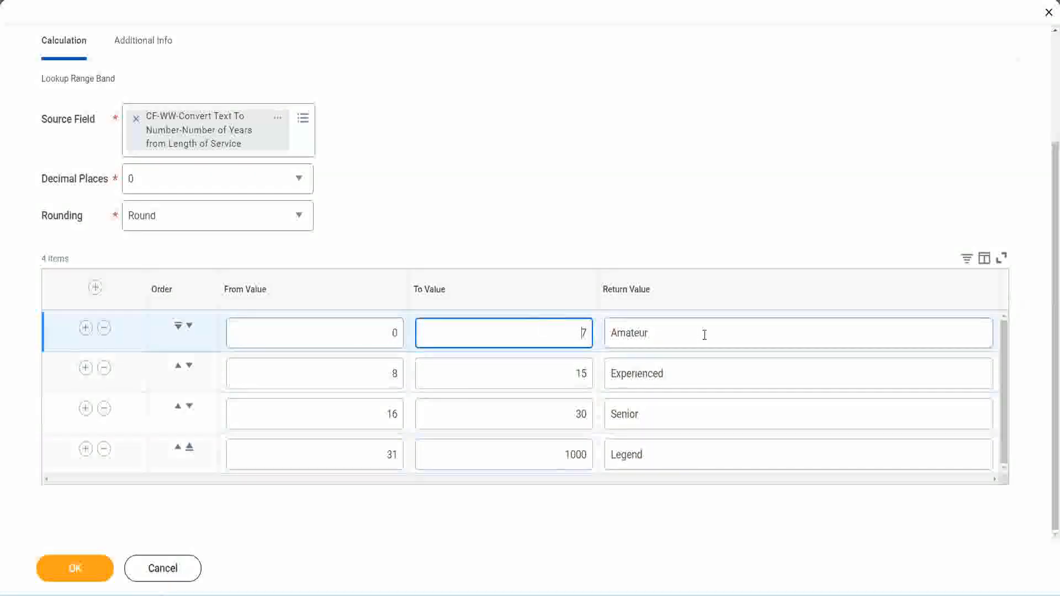
pyautogui.doubleClick(705, 334)
pyautogui.doubleClick(687, 374)
pyautogui.doubleClick(671, 416)
pyautogui.doubleClick(666, 455)
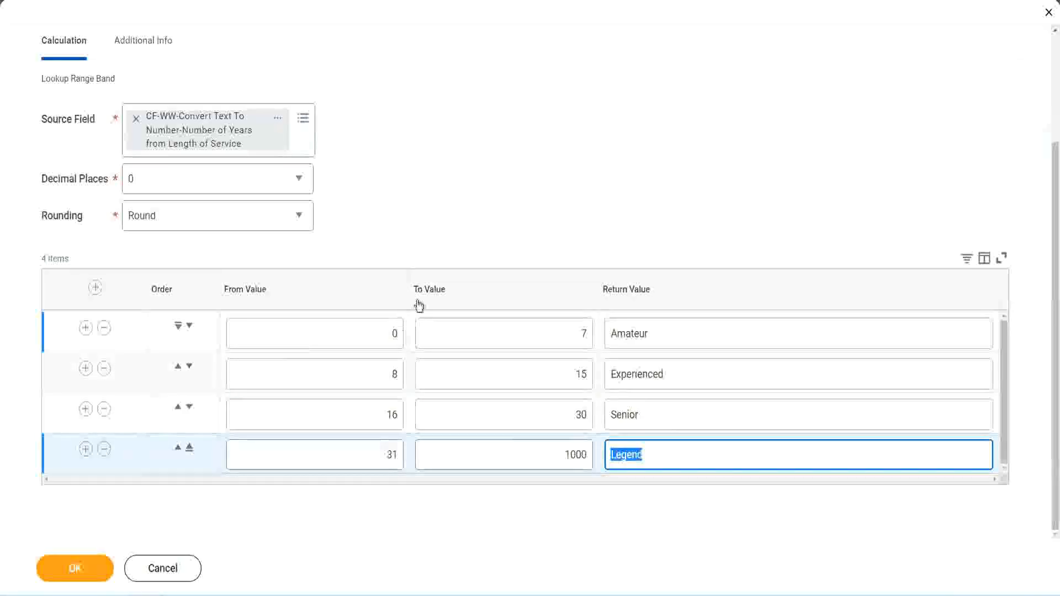
pyautogui.click(491, 235)
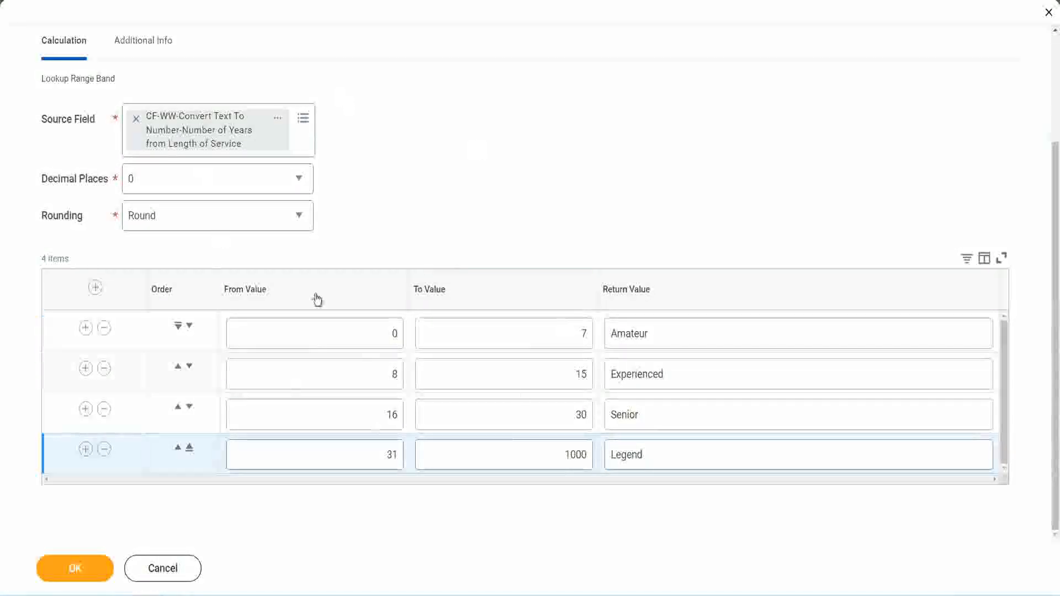
# - Save the Lookup Range Band calculated field with its four experience bands
pyautogui.click(74, 568)
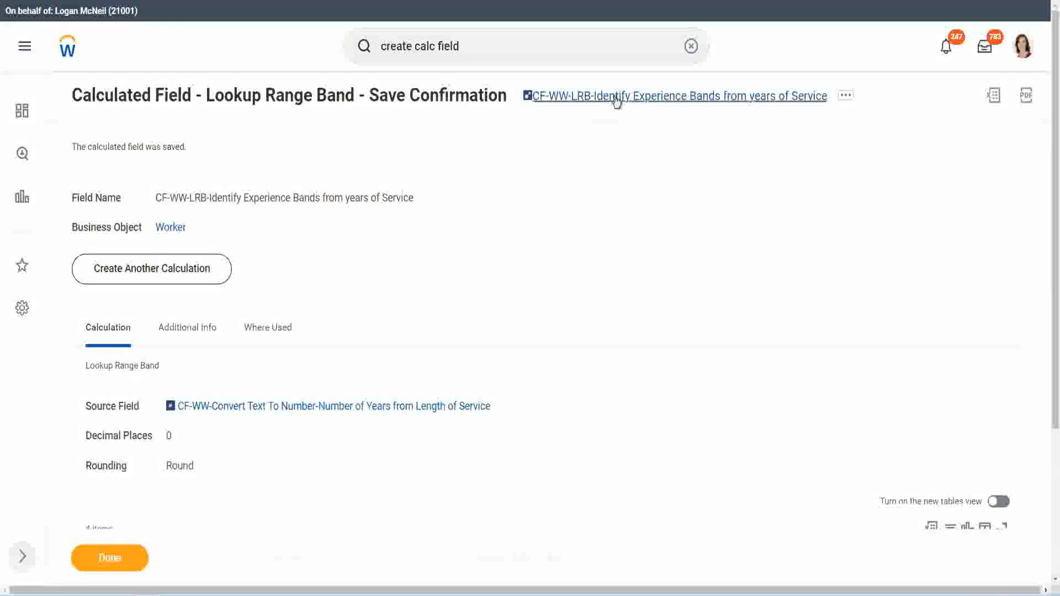
pyautogui.rightClick(614, 100)
pyautogui.click(627, 160)
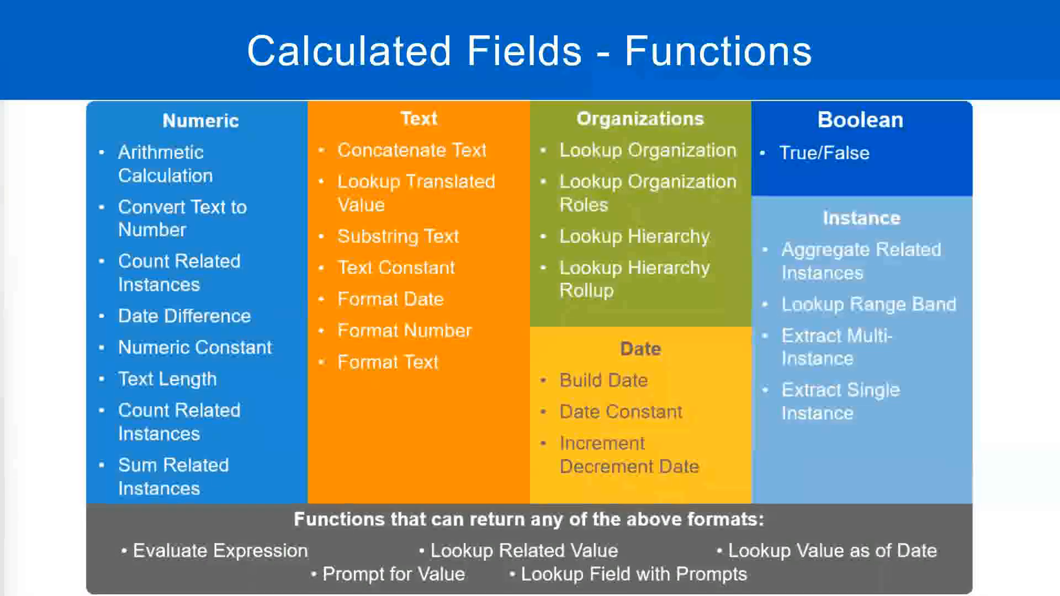
# - Switch to the Notepad++ notes and add the amount 10,000 USD below the Eval Expression entry, after blank lines
pyautogui.hotkey('alt', 'Tab')
pyautogui.click(246, 433)
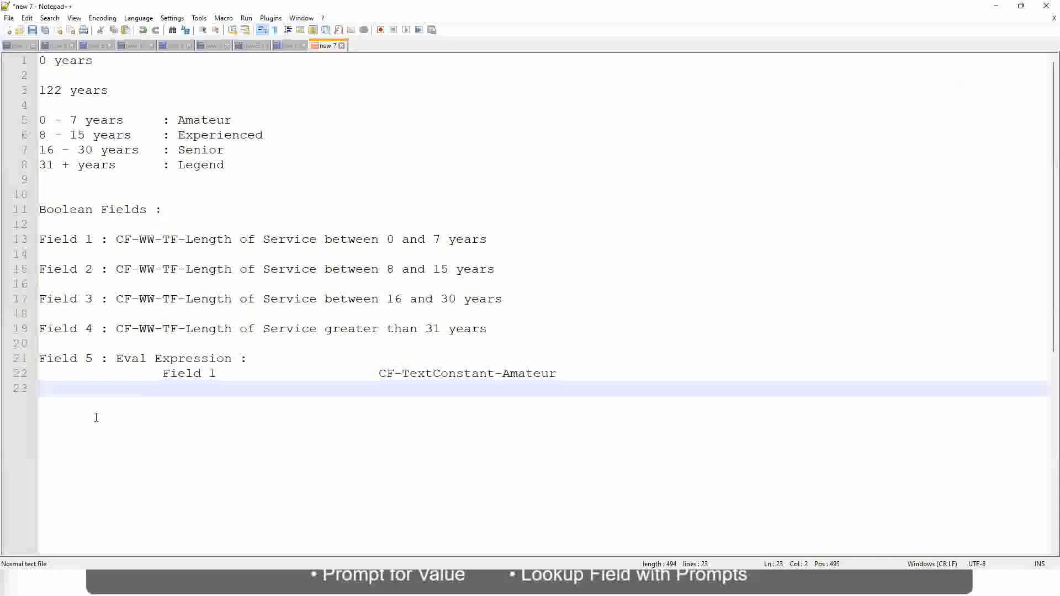
pyautogui.press('Return')
pyautogui.press('Return')
pyautogui.press('Return')
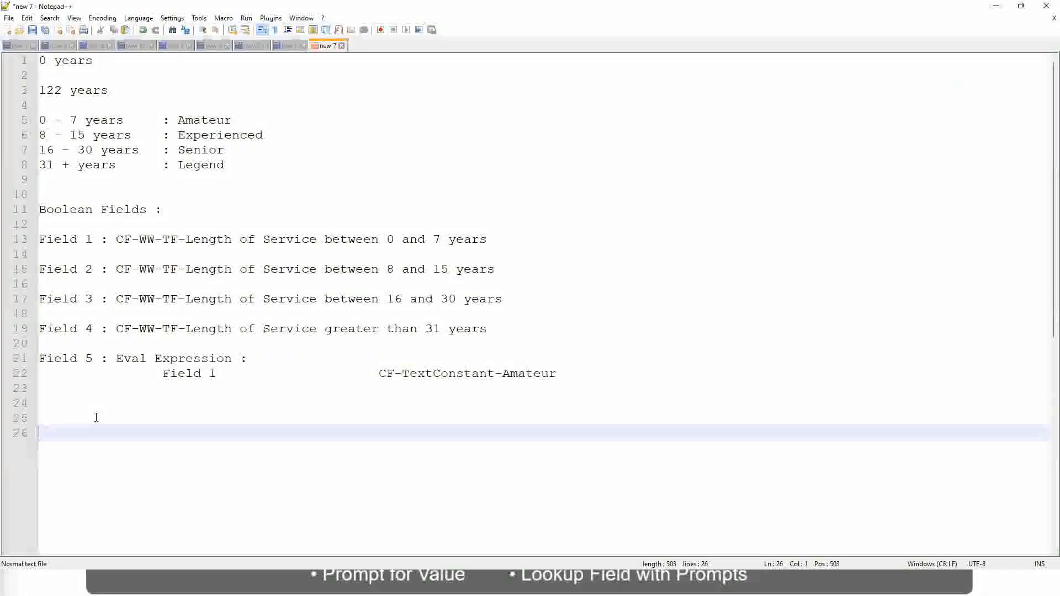
pyautogui.write('10,000 USD')
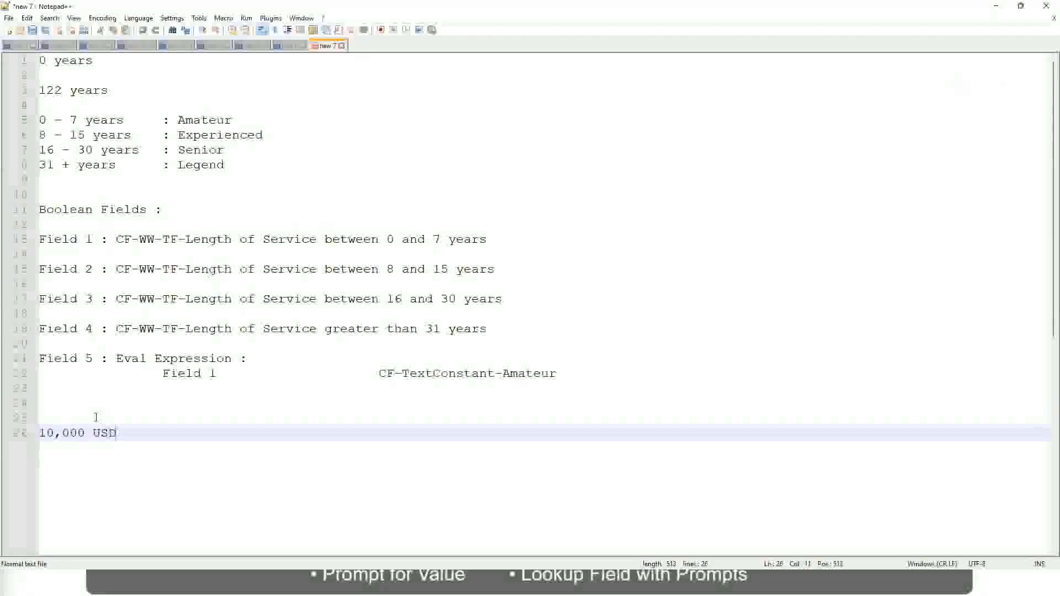
# - Add 1,000,000 USD as the upper amount on the same line, spaced well apart from 10,000 USD
pyautogui.press('Tab')
pyautogui.press('Tab')
pyautogui.press('Tab')
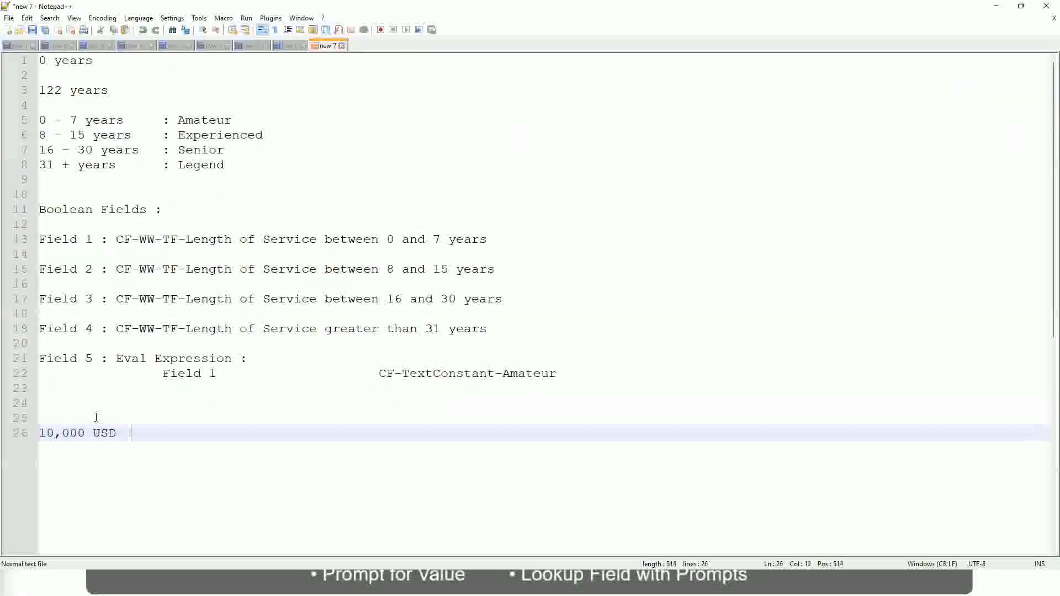
pyautogui.press('Tab')
pyautogui.press('Tab')
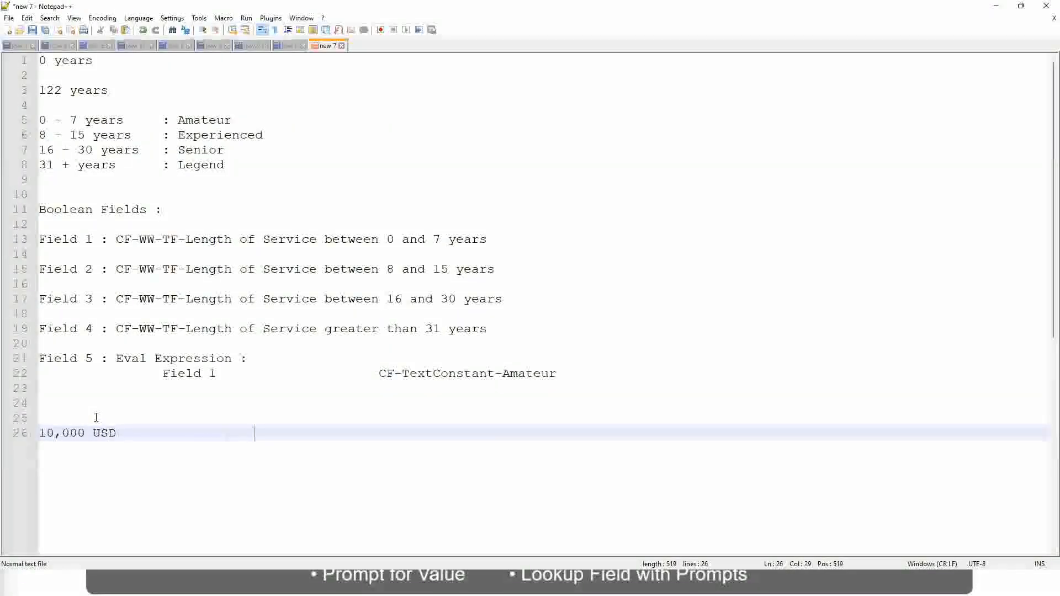
pyautogui.write('1,00')
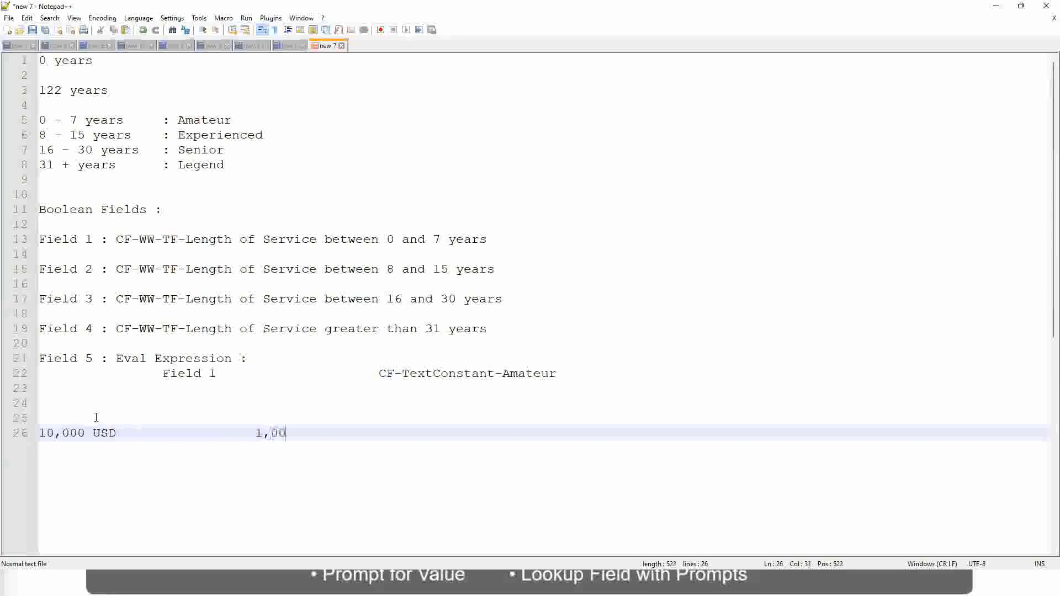
pyautogui.write('0,000')
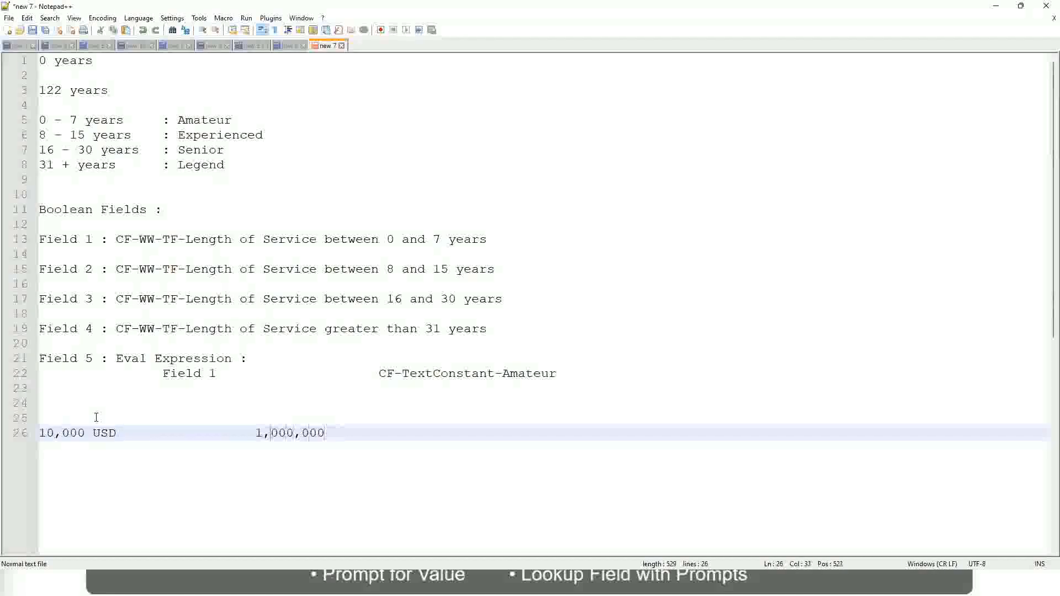
pyautogui.press('Left')
pyautogui.press('Left')
pyautogui.press('Left')
pyautogui.press('Left')
pyautogui.press('Left')
pyautogui.press('Left')
pyautogui.press('Left')
pyautogui.press('Right')
pyautogui.press('Right')
pyautogui.press('Right')
pyautogui.press('Right')
pyautogui.press('Right')
pyautogui.press('Right')
pyautogui.press('Right')
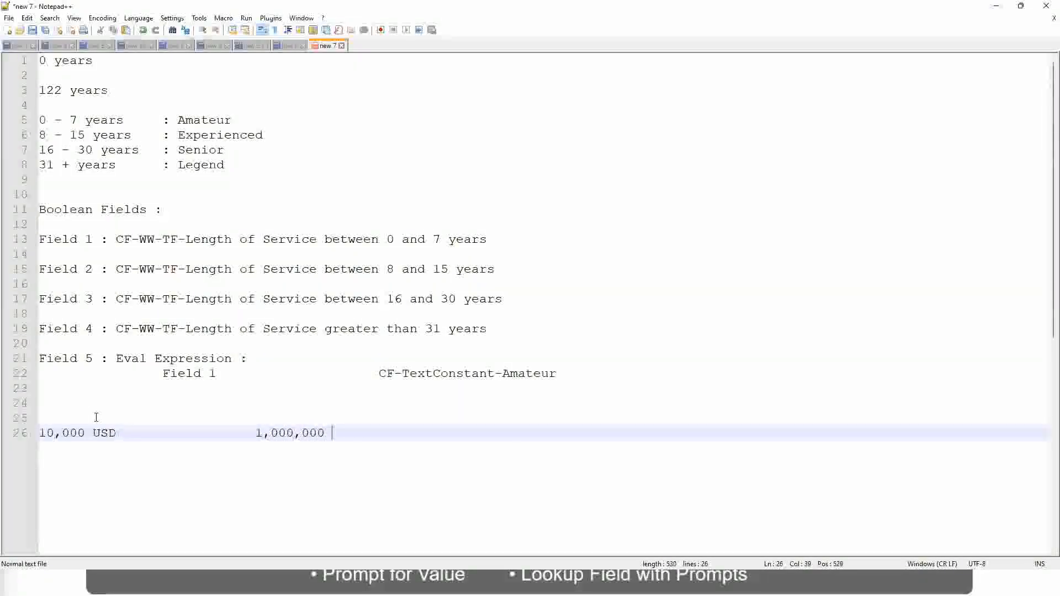
pyautogui.write('USD')
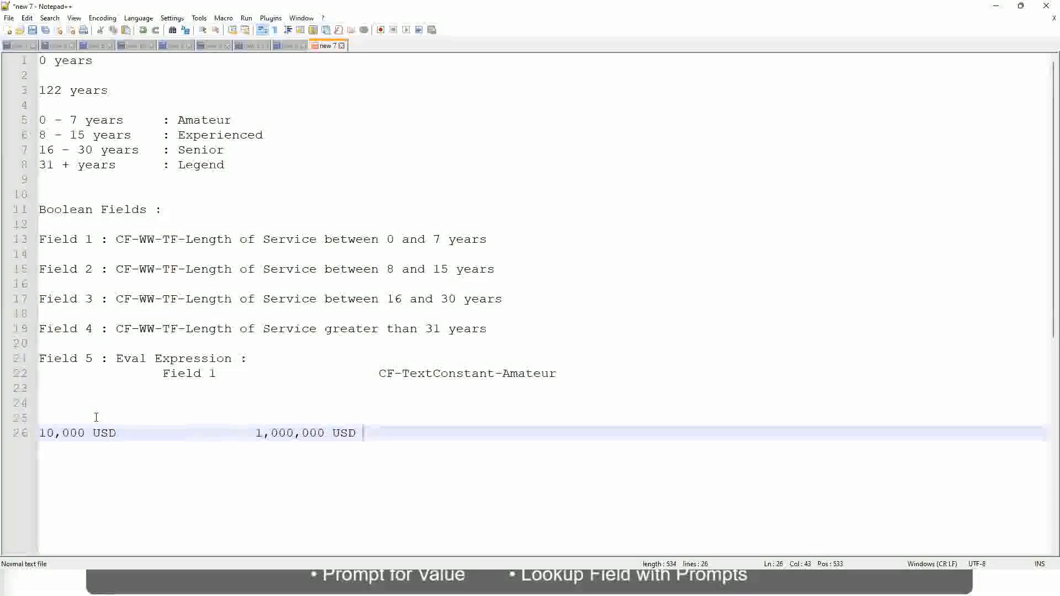
# - Add the band line "10 - 50,000 : Low" below the USD amounts, separated by a blank line
pyautogui.press('Return')
pyautogui.press('Return')
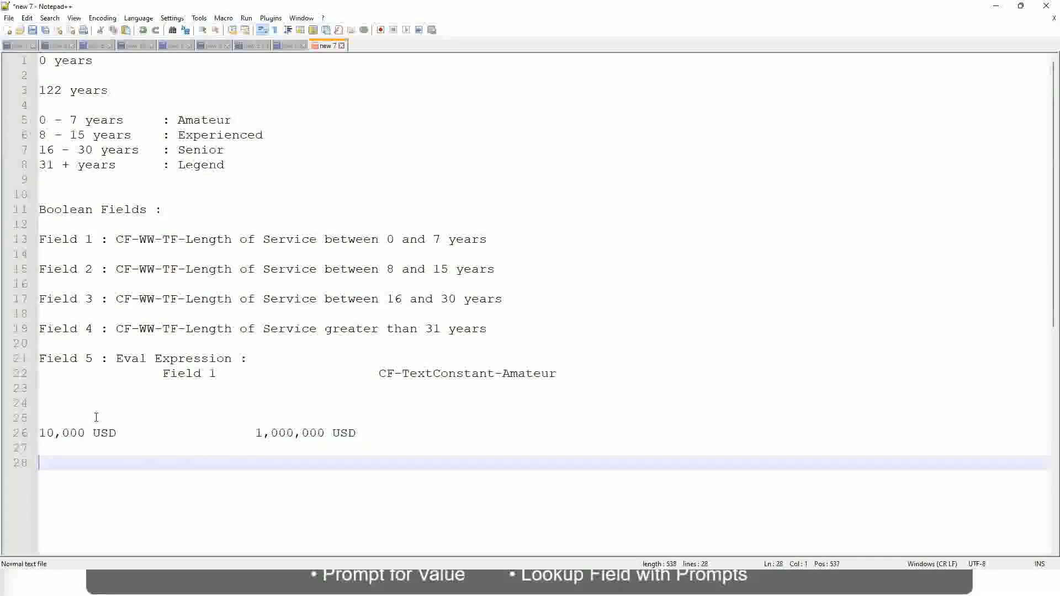
pyautogui.write('10 - 50,000')
pyautogui.press('Tab')
pyautogui.press('Tab')
pyautogui.press('Tab')
pyautogui.press('Tab')
pyautogui.write(': Low')
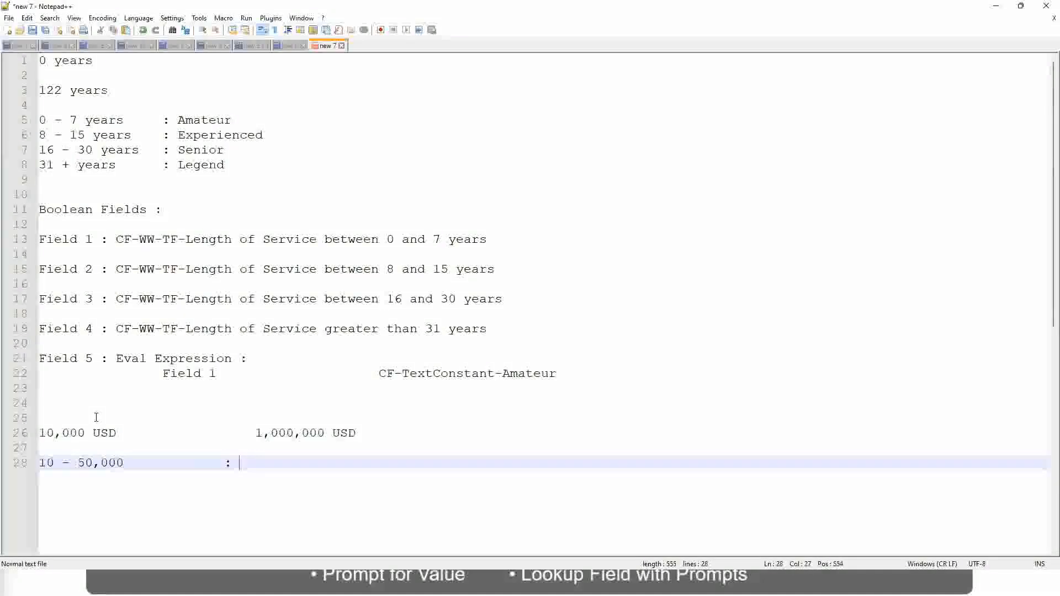
# - Add the band line "50,001 - 150,000 : Medium" directly below the Low band
pyautogui.press('Return')
pyautogui.press('Return')
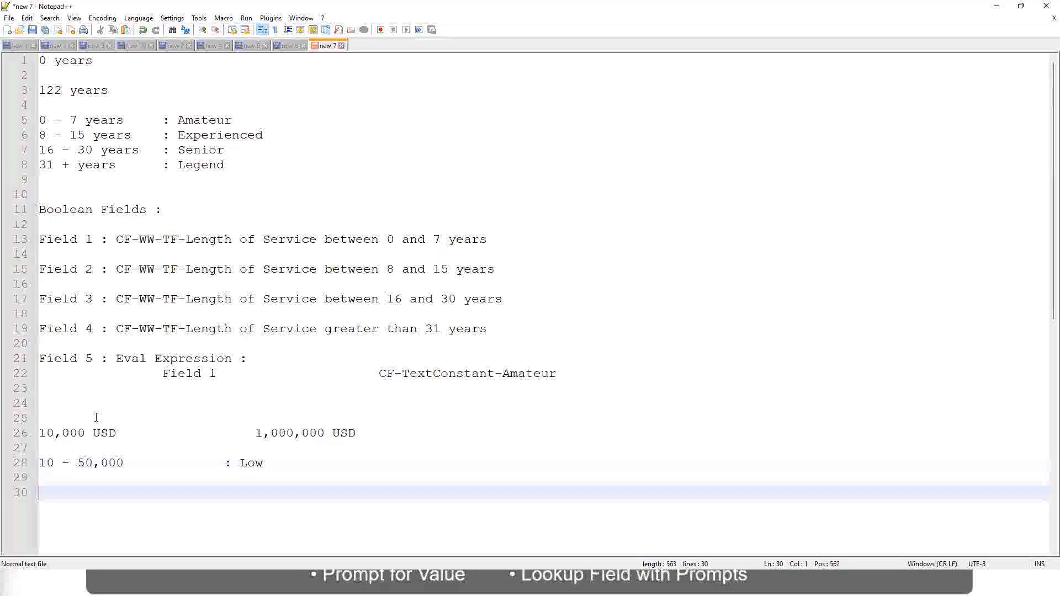
pyautogui.press('Up')
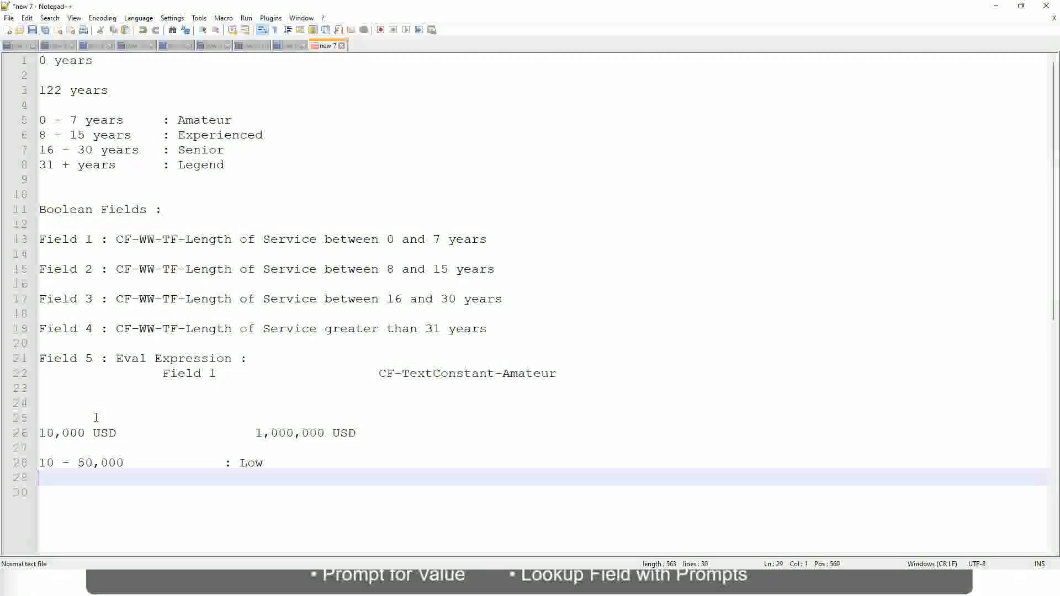
pyautogui.write('50,001 ')
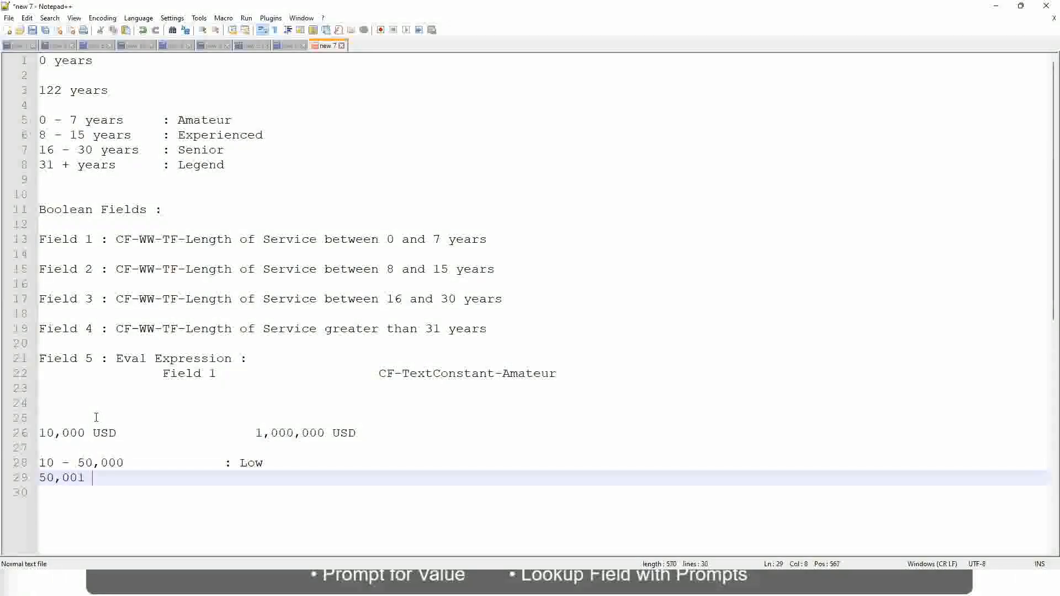
pyautogui.write('- 150,000')
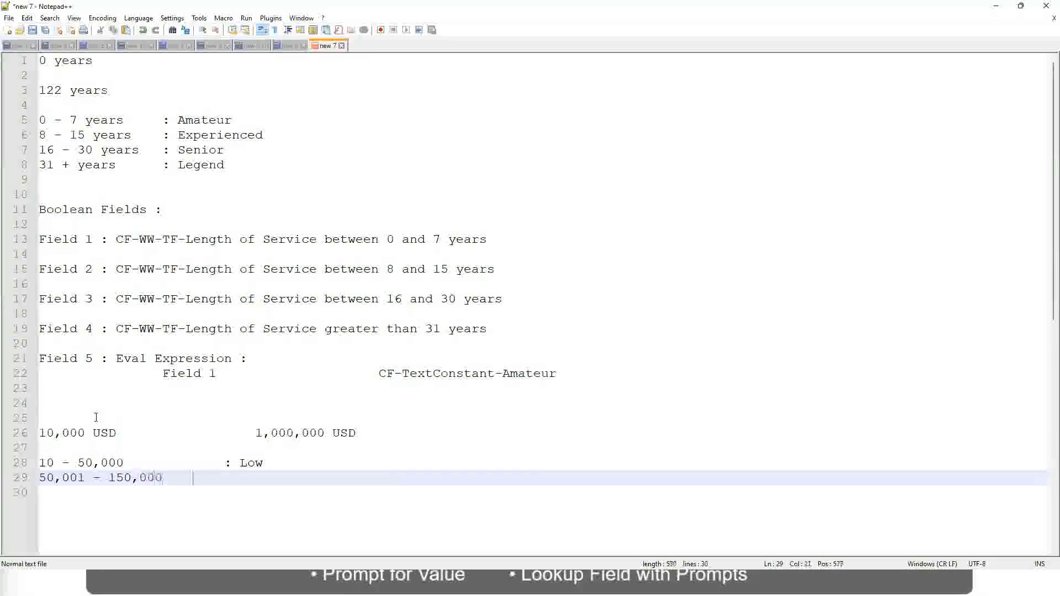
pyautogui.press('Tab')
pyautogui.press('Tab')
pyautogui.write(': Med')
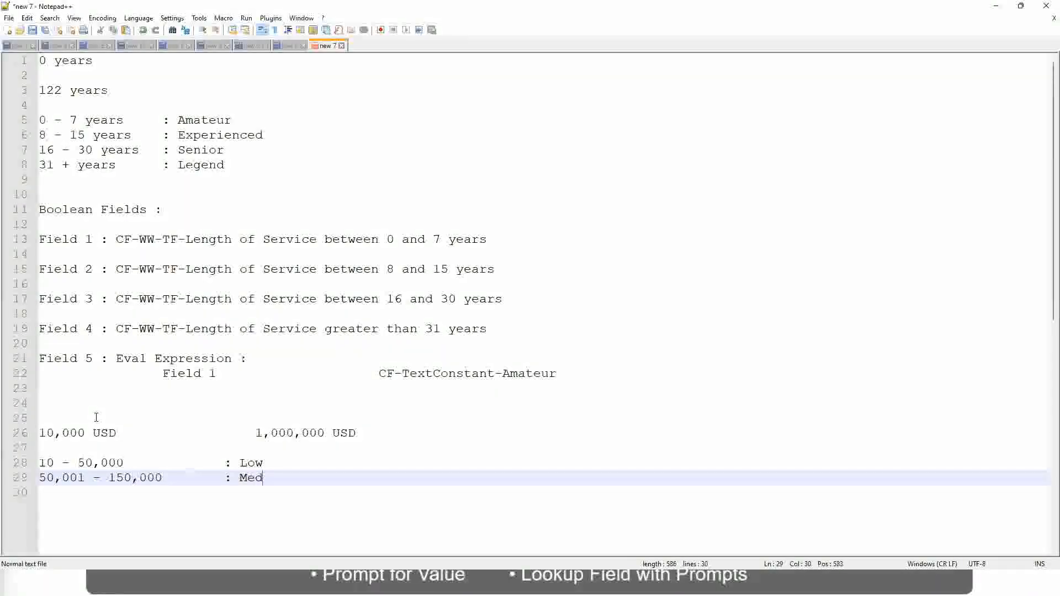
pyautogui.write('ium')
# - Add the band line "> 150,000 : High" directly below the Medium band
pyautogui.press('Return')
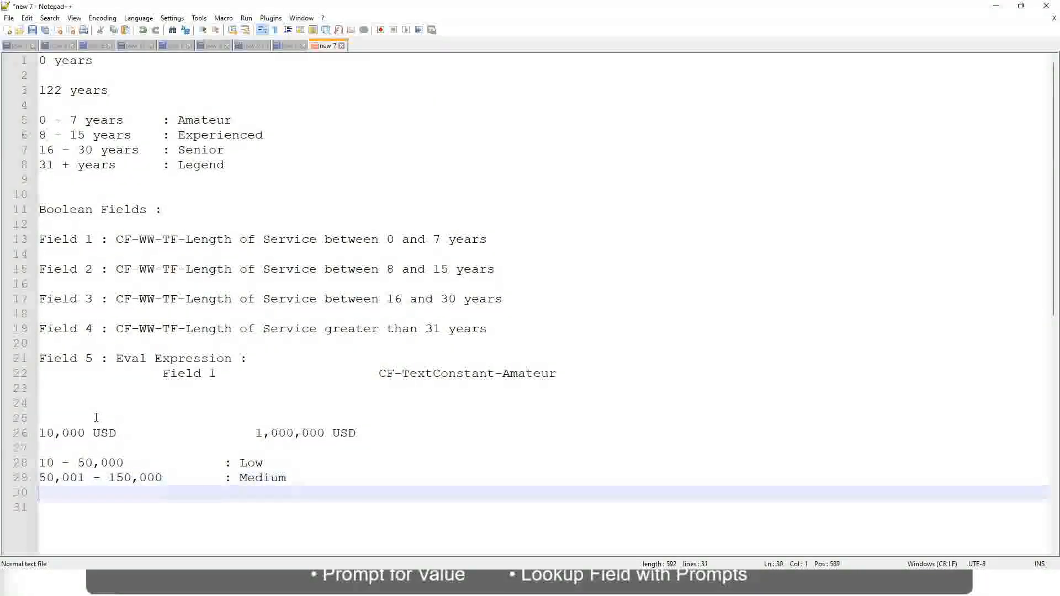
pyautogui.write('> 1')
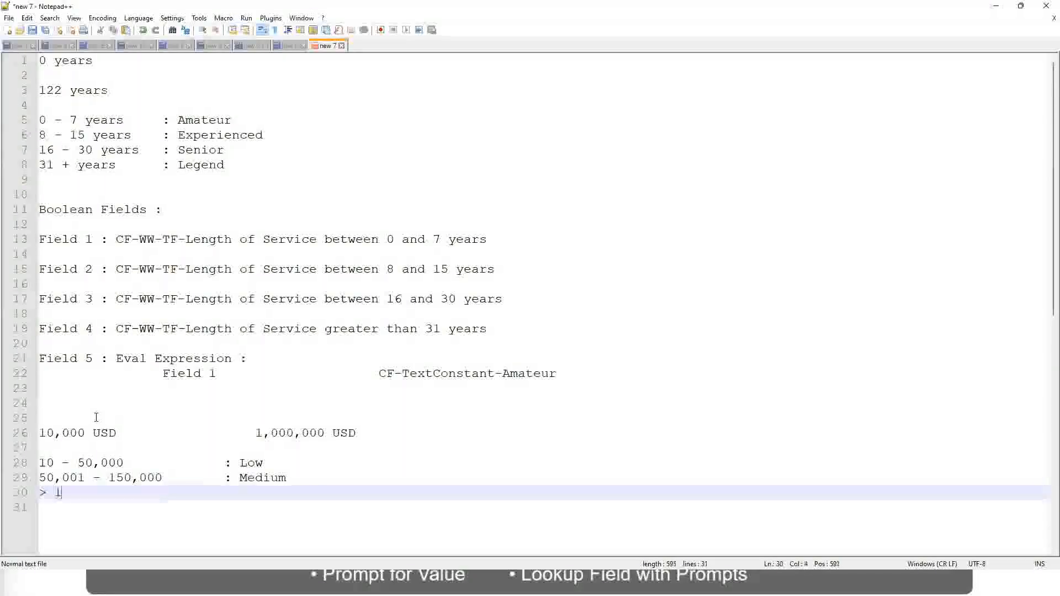
pyautogui.write('50,000')
pyautogui.press('Tab')
pyautogui.press('Tab')
pyautogui.press('Tab')
pyautogui.press('Tab')
pyautogui.write(': High')
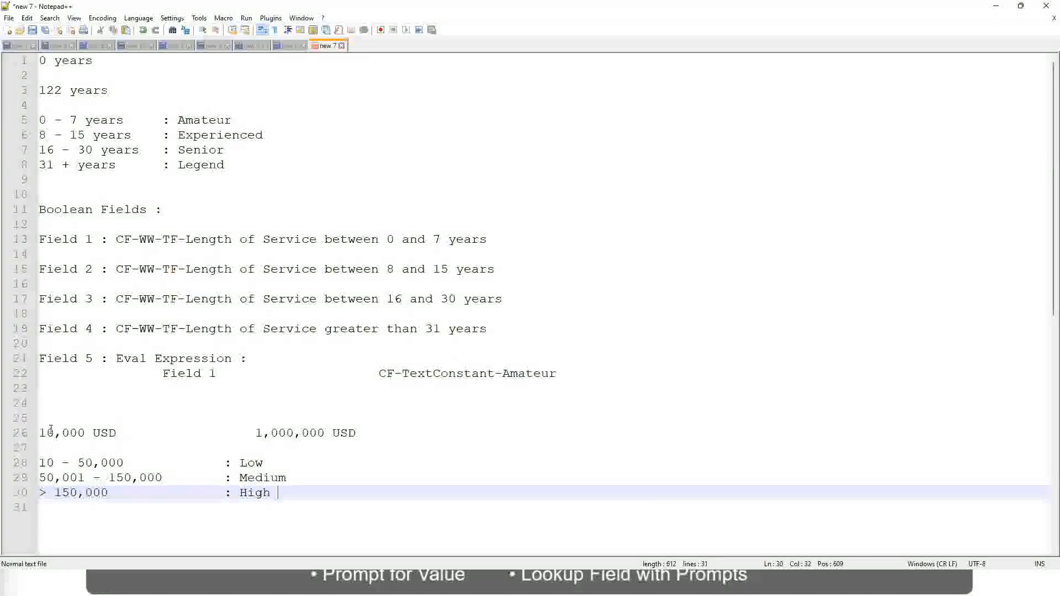
# - Review the lower and upper USD amounts and the Low, Medium and High bands in the notes
pyautogui.click(34, 433)
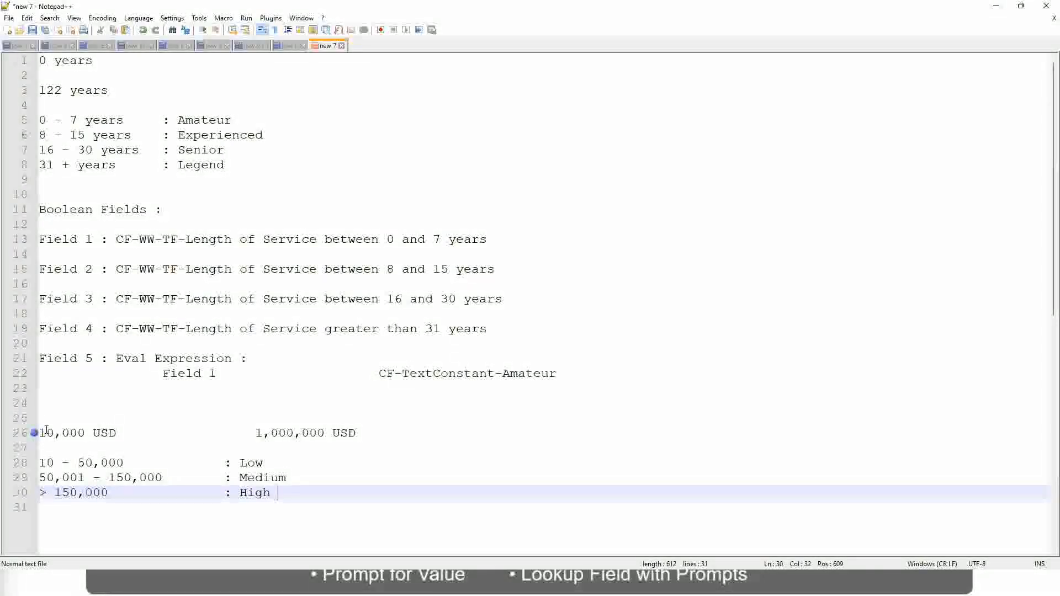
pyautogui.click(35, 433)
pyautogui.click(47, 433)
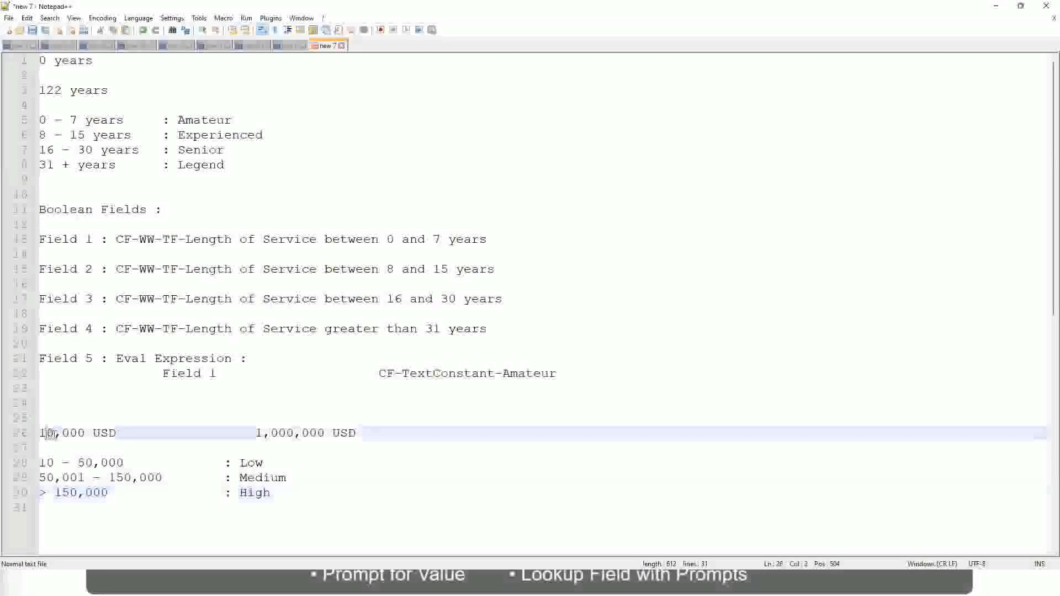
pyautogui.doubleClick(317, 433)
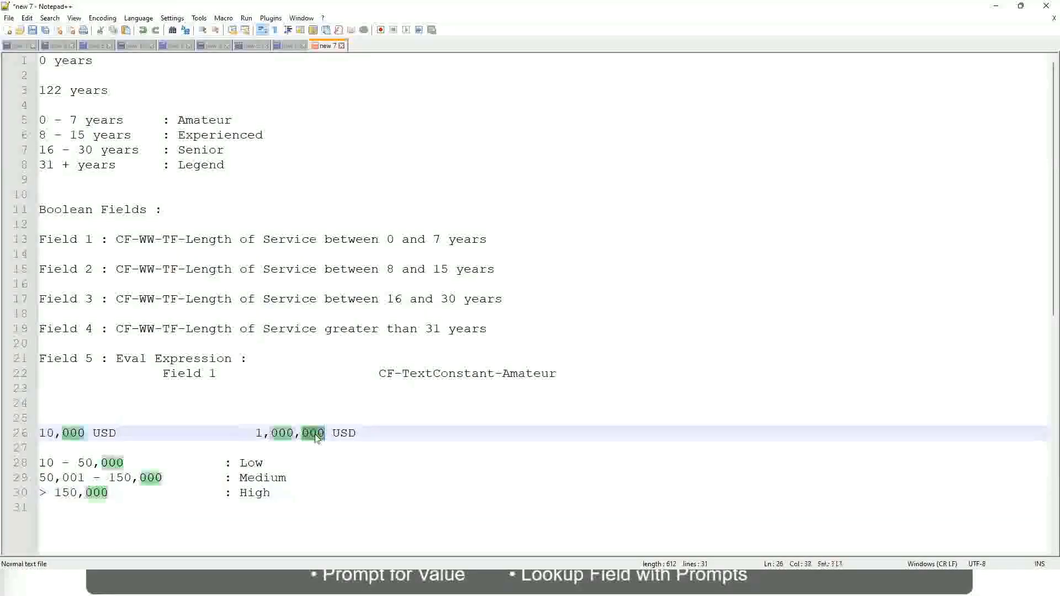
pyautogui.click(194, 478)
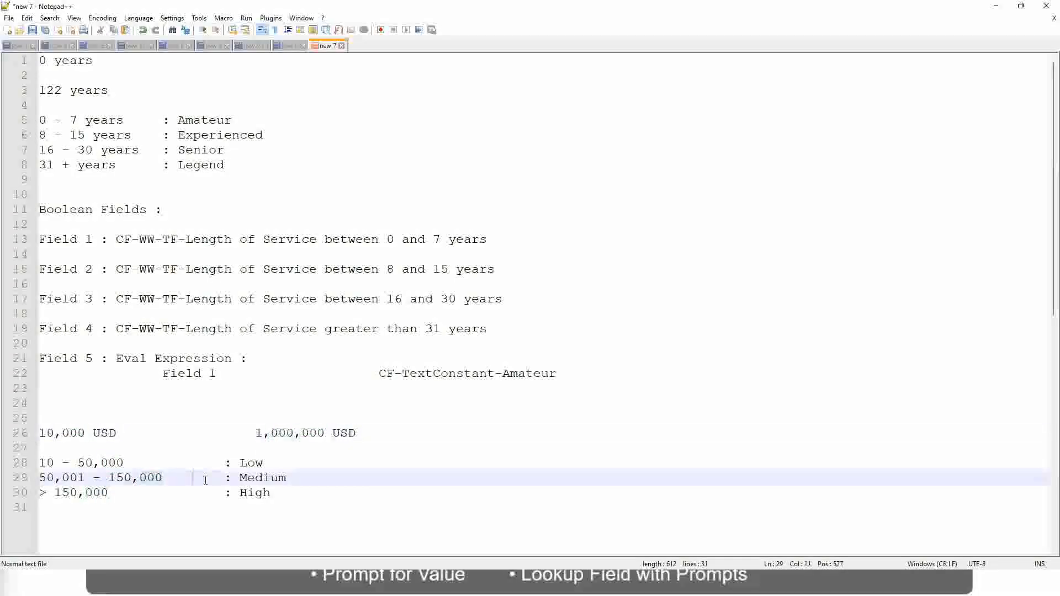
pyautogui.click(34, 433)
pyautogui.click(326, 434)
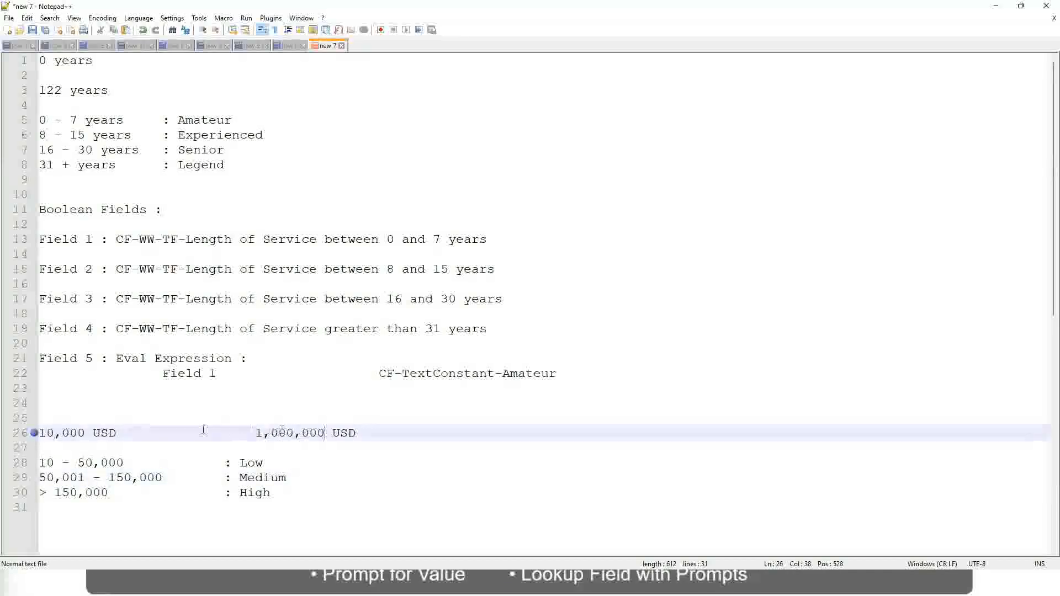
pyautogui.click(255, 464)
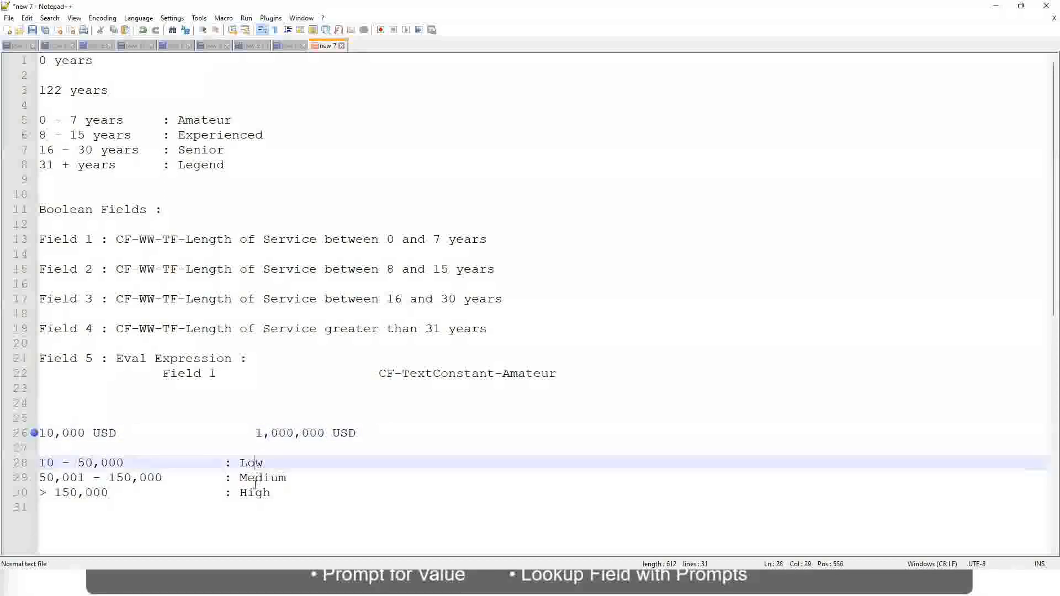
pyautogui.click(255, 492)
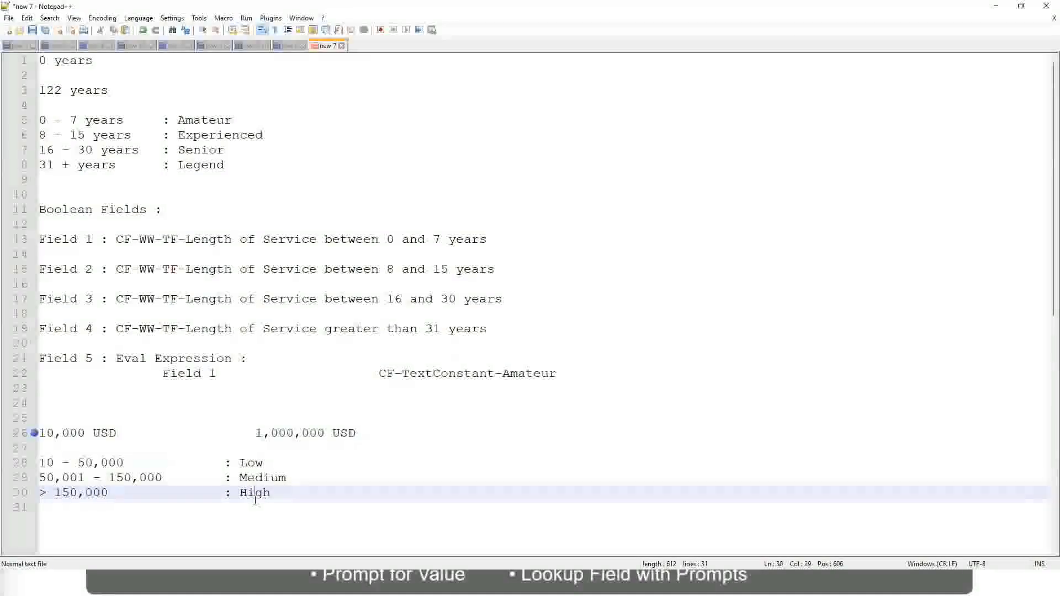
pyautogui.click(158, 448)
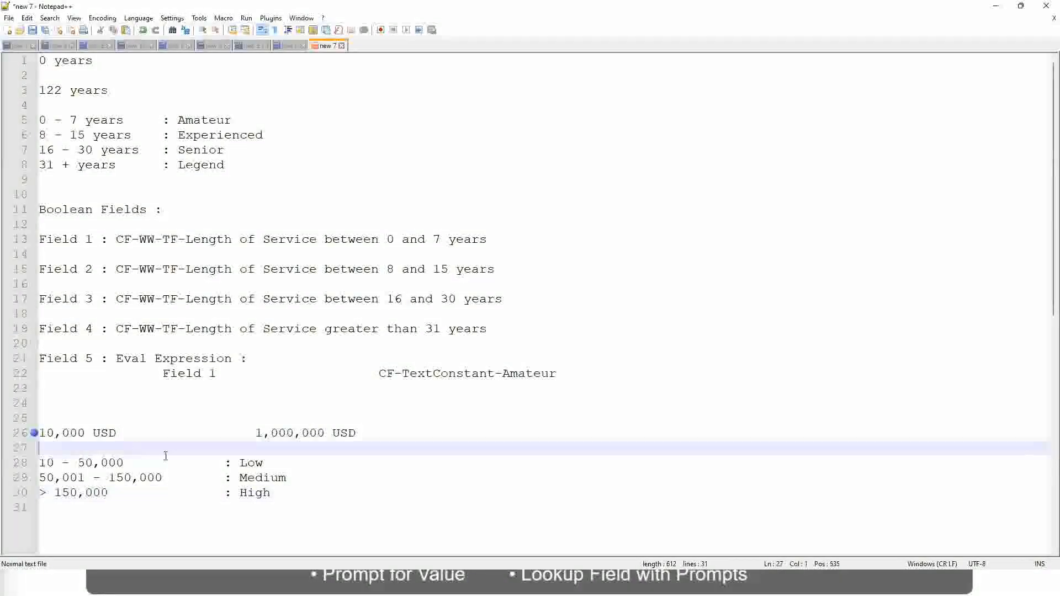
pyautogui.click(267, 493)
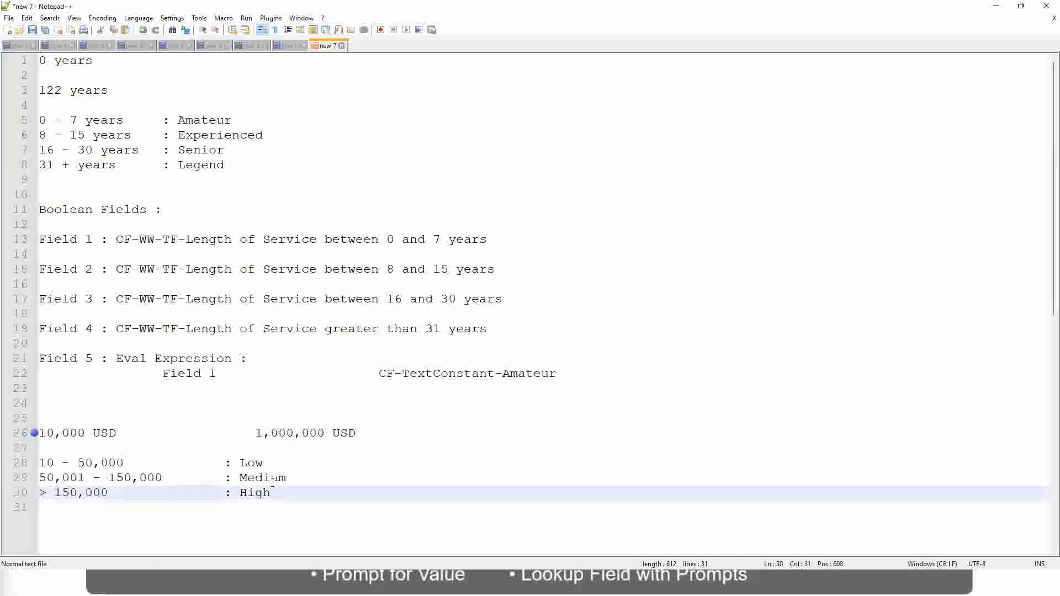